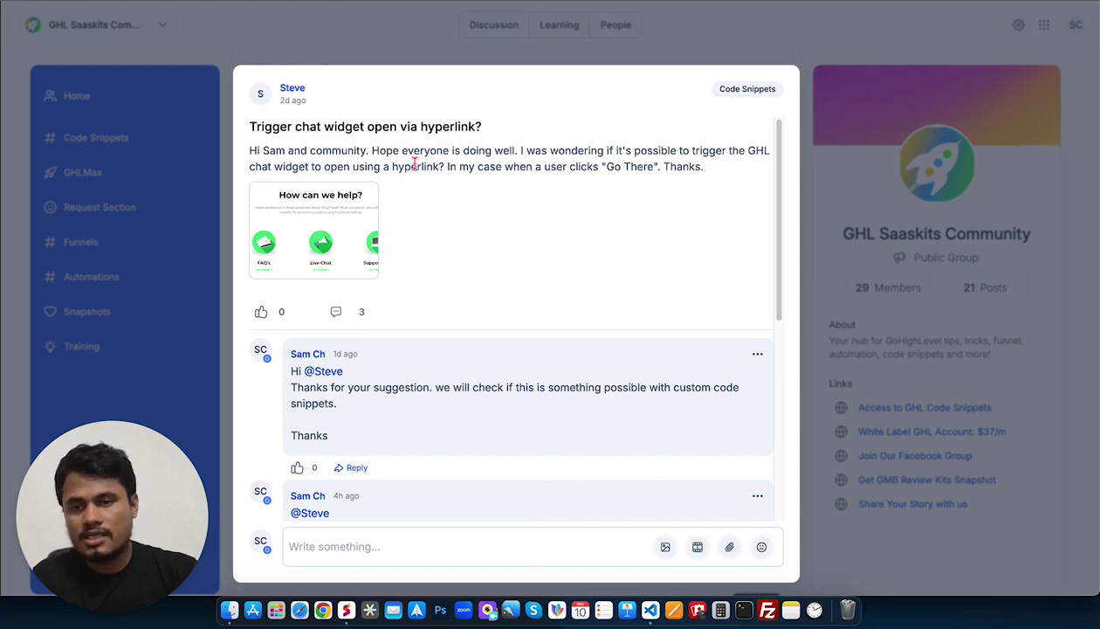
- View the support-page image in the chat widget post, close it, and open the demo page linked in the replies
{"action": "left_click", "coordinate": [335, 218]}
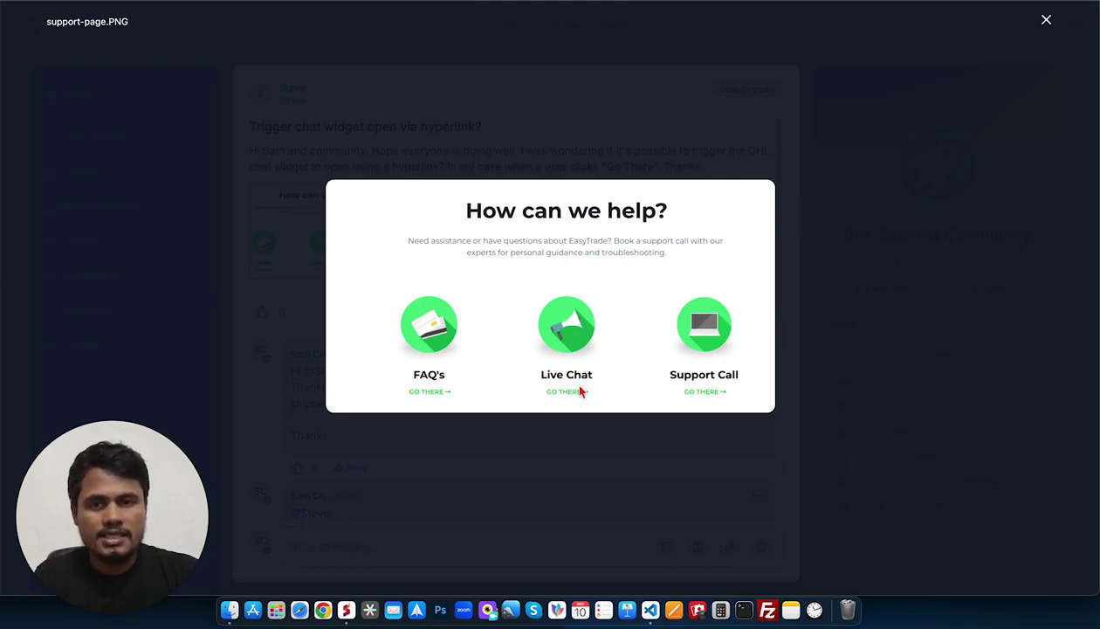
{"action": "left_click", "coordinate": [1047, 20]}
{"action": "scroll", "coordinate": [559, 235], "scroll_direction": "down", "scroll_amount": 3}
{"action": "scroll", "coordinate": [532, 262], "scroll_direction": "down", "scroll_amount": 5}
{"action": "scroll", "coordinate": [521, 245], "scroll_direction": "up", "scroll_amount": 1}
{"action": "left_click", "coordinate": [520, 210]}
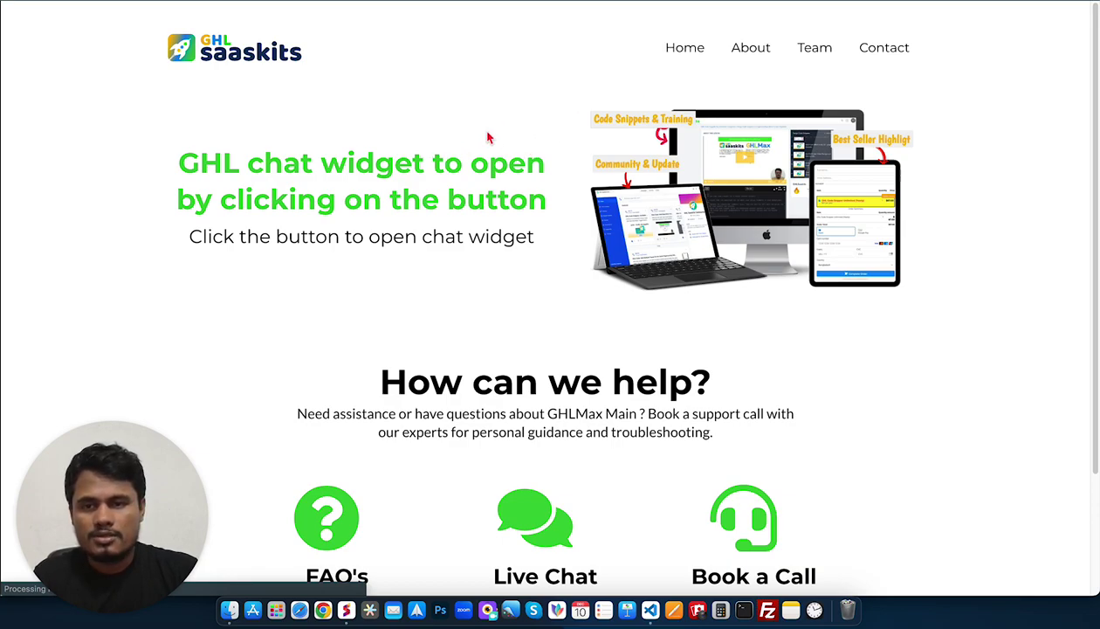
- Test the Go There link under Live Chat on the demo page, opening and closing the chat widget twice
{"action": "scroll", "coordinate": [556, 205], "scroll_direction": "down", "scroll_amount": 4}
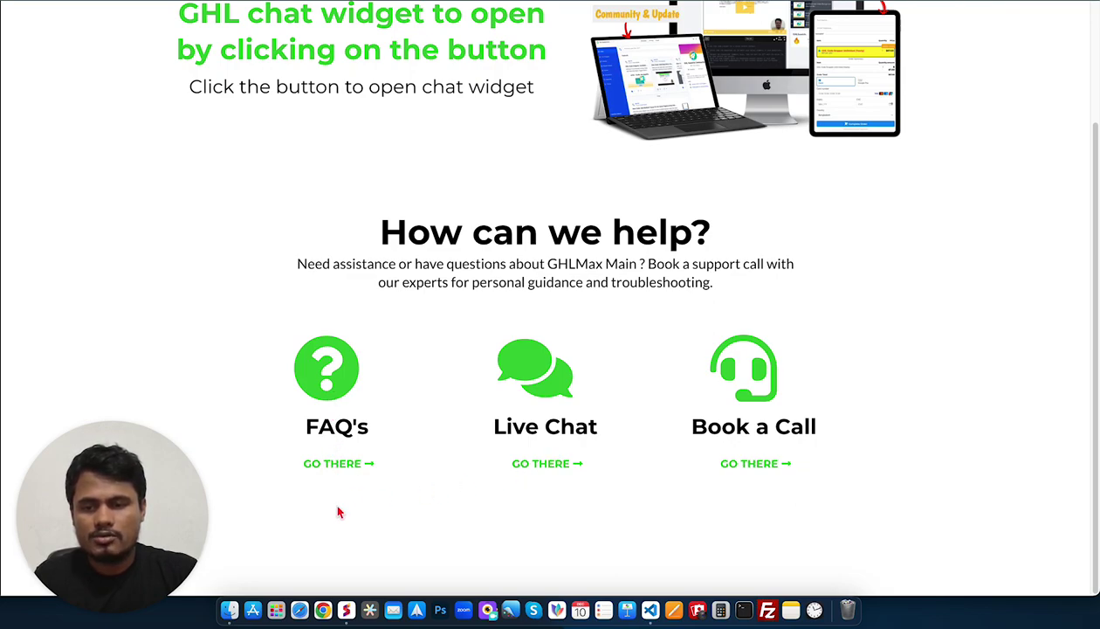
{"action": "left_click", "coordinate": [543, 469]}
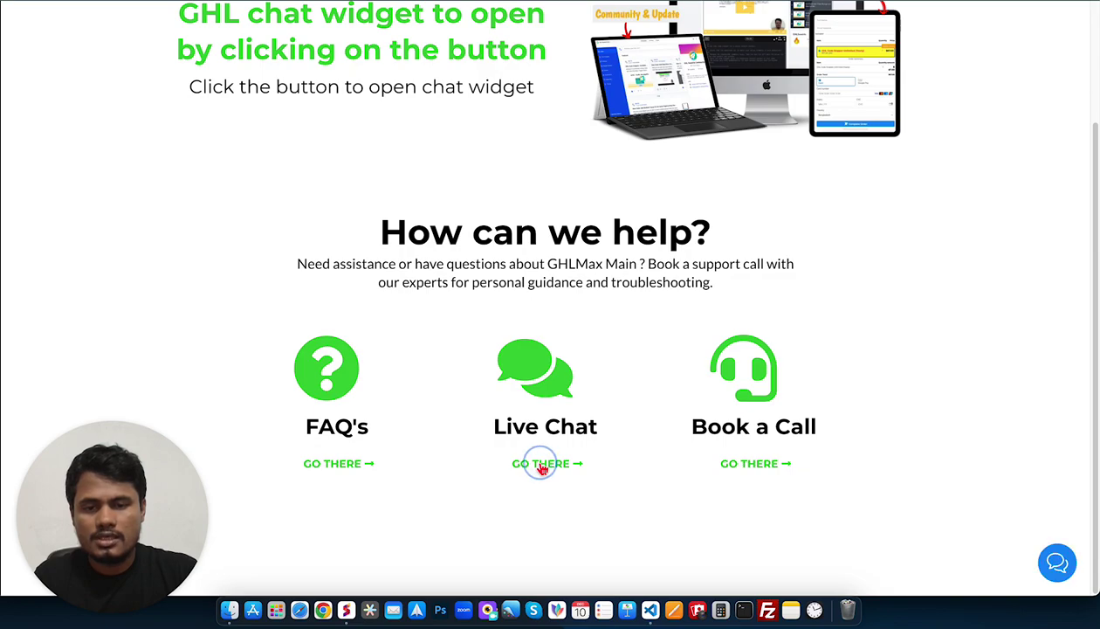
{"action": "left_click", "coordinate": [1058, 564]}
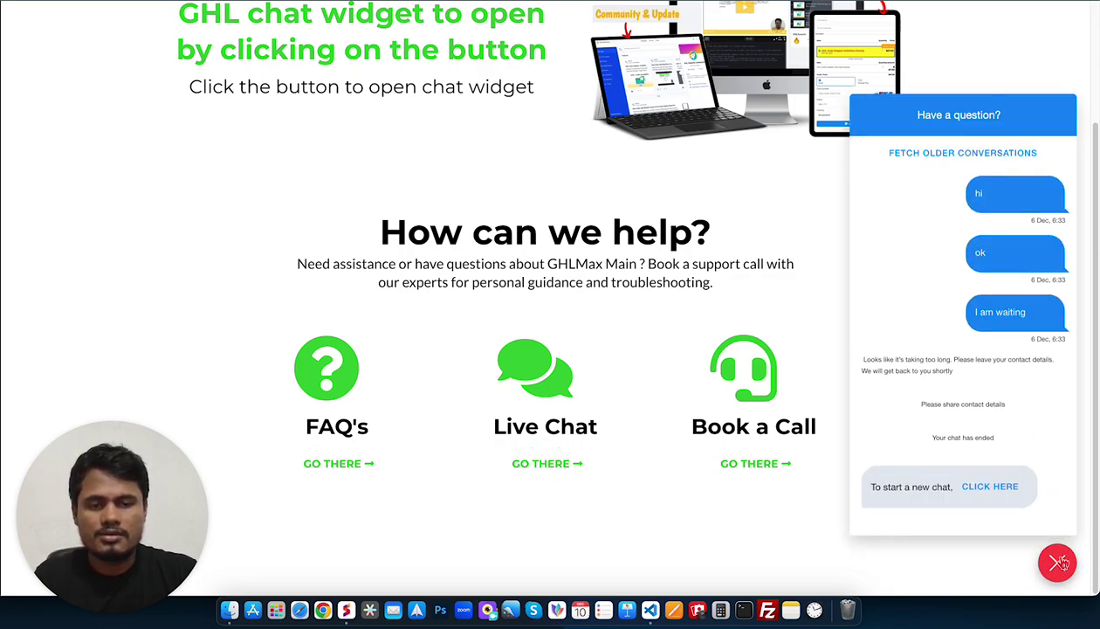
{"action": "left_click", "coordinate": [1058, 563]}
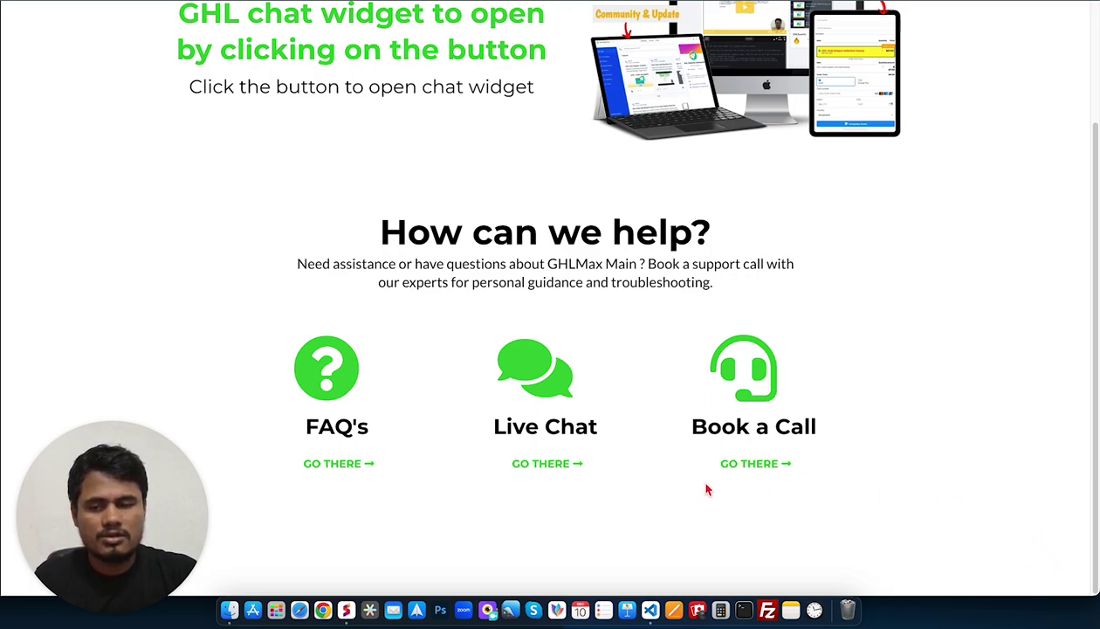
{"action": "left_click", "coordinate": [550, 465]}
{"action": "left_click", "coordinate": [1052, 566]}
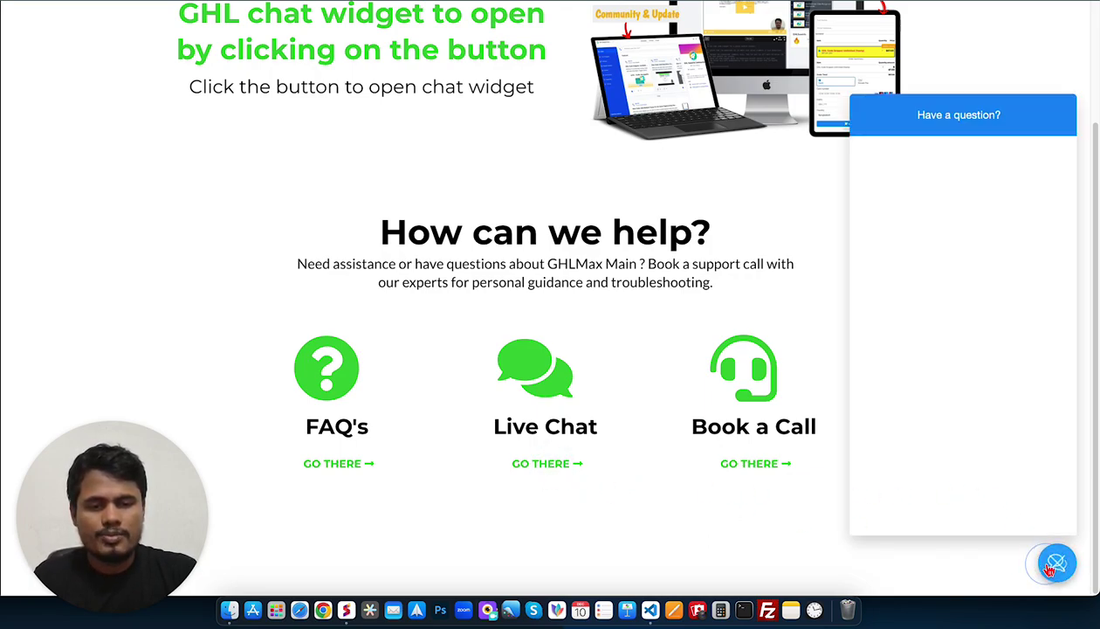
{"action": "left_click", "coordinate": [1059, 562]}
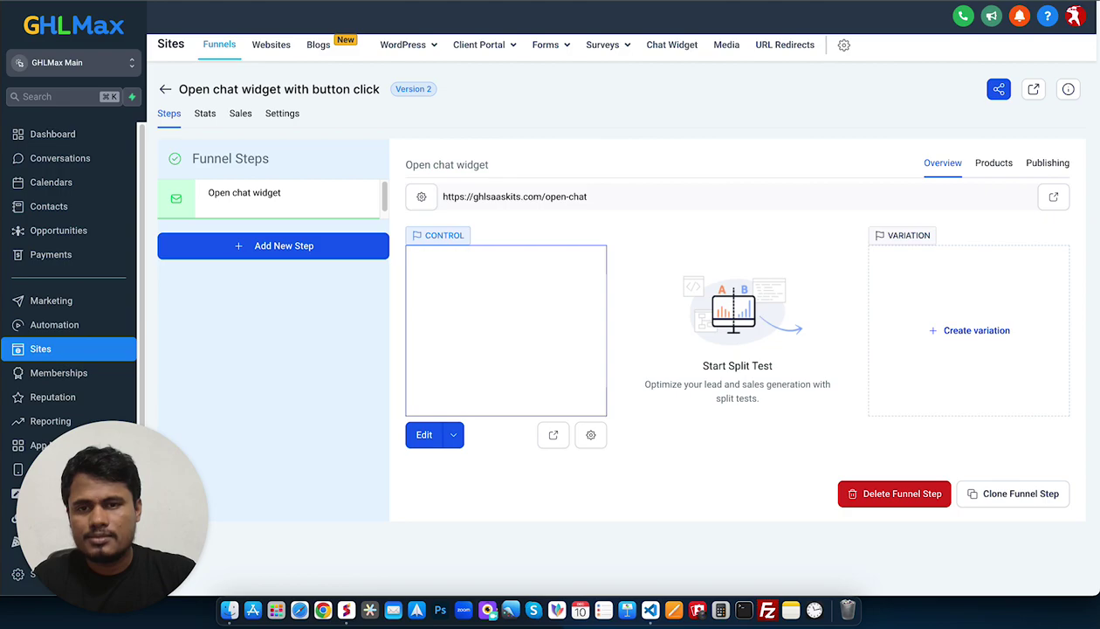
- Copy the body code of the GHLMax Main website chat widget and close the code window
{"action": "left_click", "coordinate": [681, 49]}
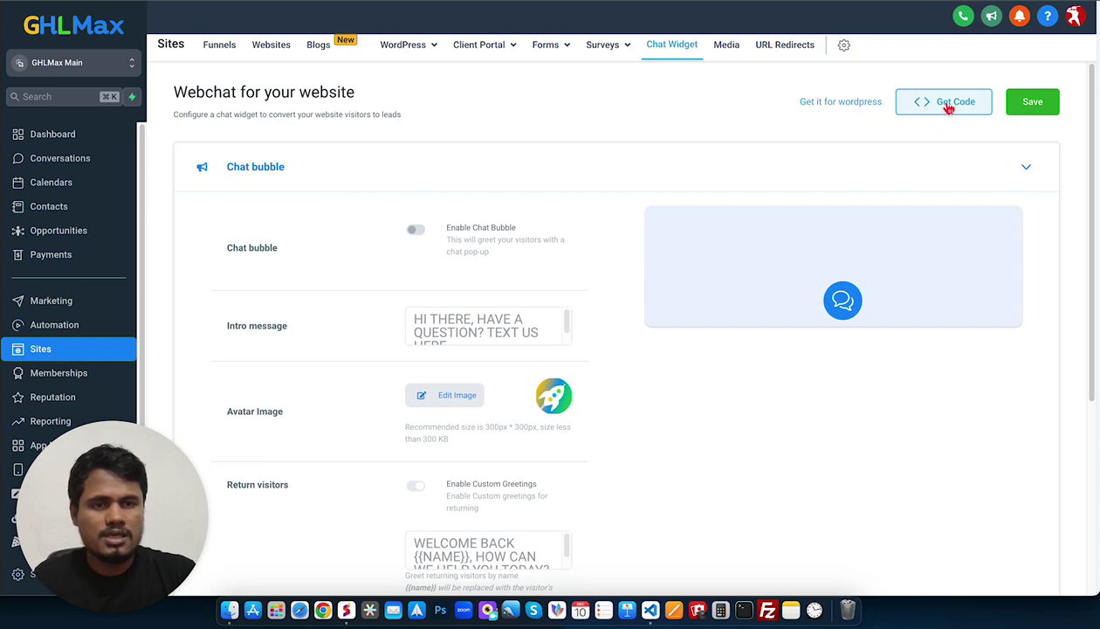
{"action": "left_click", "coordinate": [948, 105]}
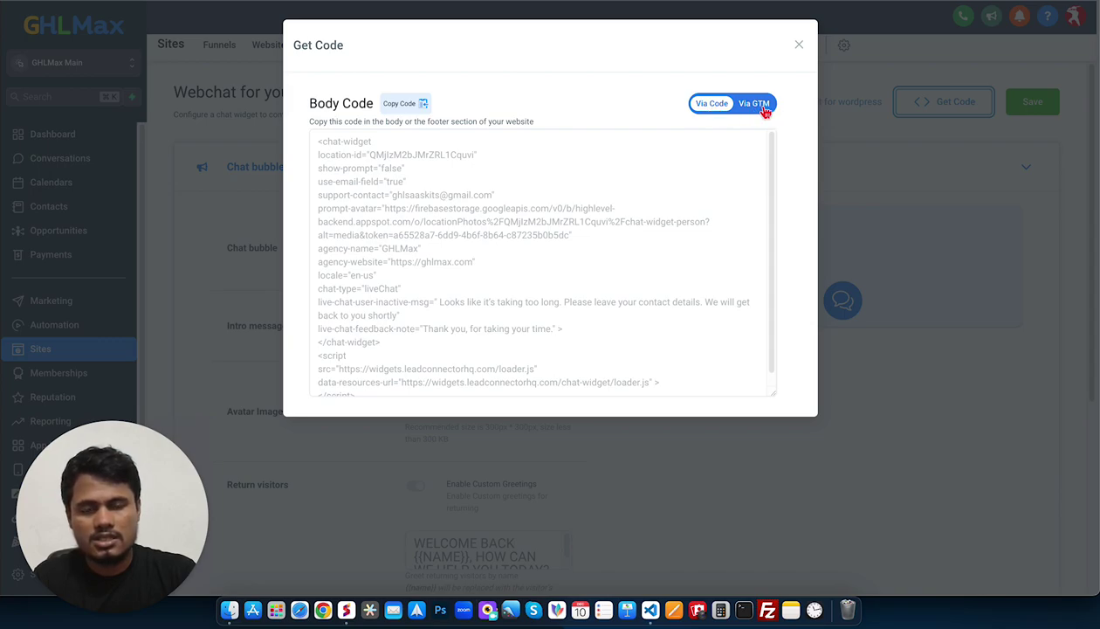
{"action": "left_click", "coordinate": [414, 104]}
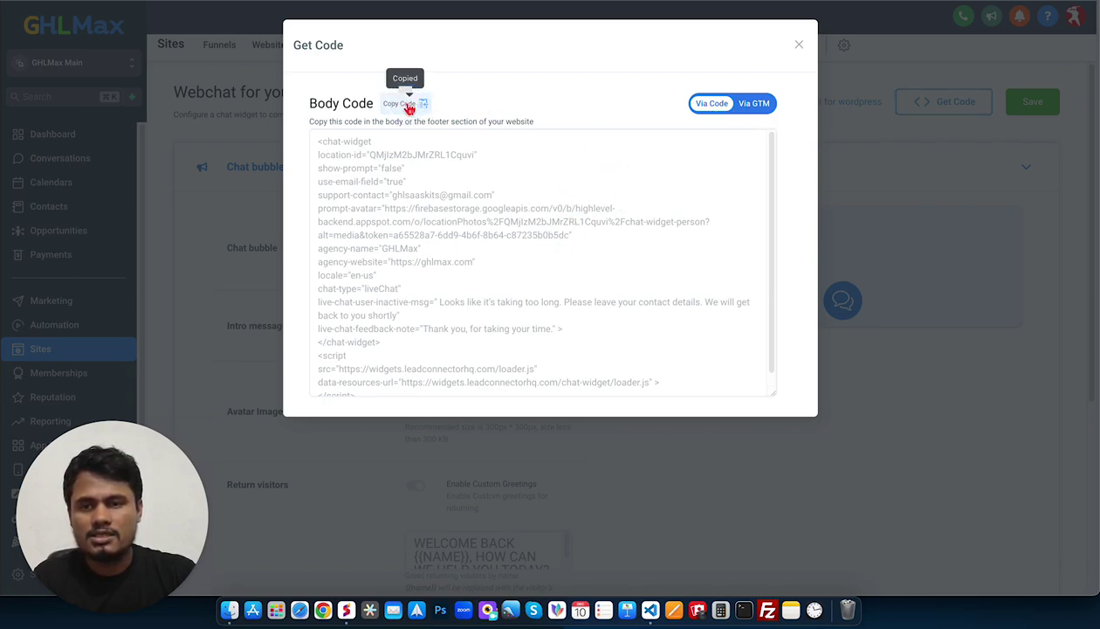
{"action": "left_click", "coordinate": [798, 45]}
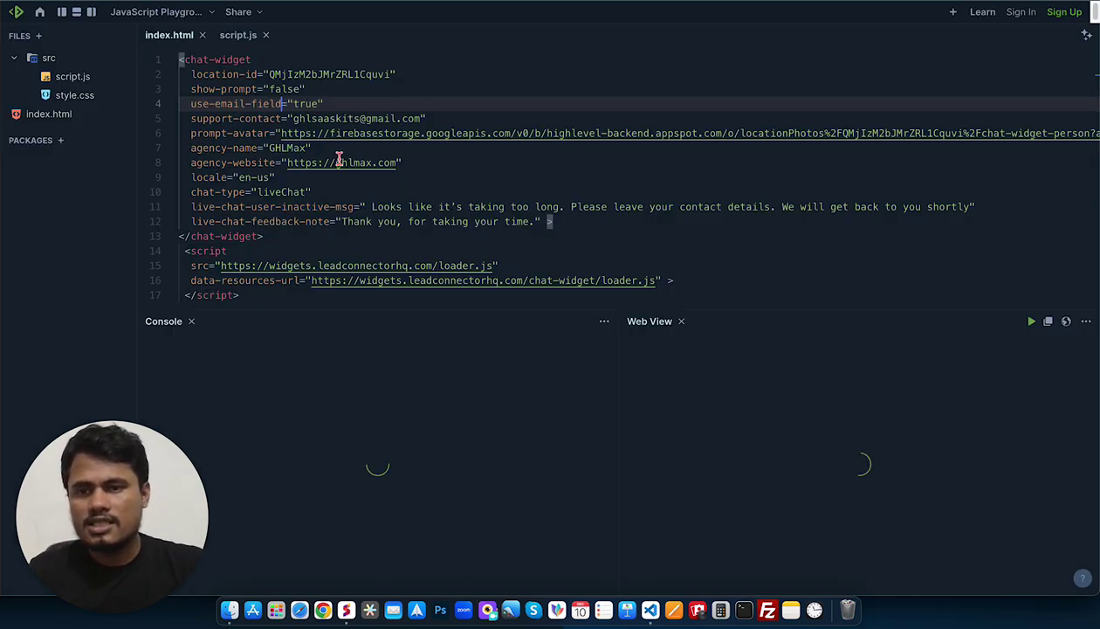
- Replace the entire contents of index.html in the JavaScript playground with the copied chat widget code
{"action": "left_click", "coordinate": [699, 275]}
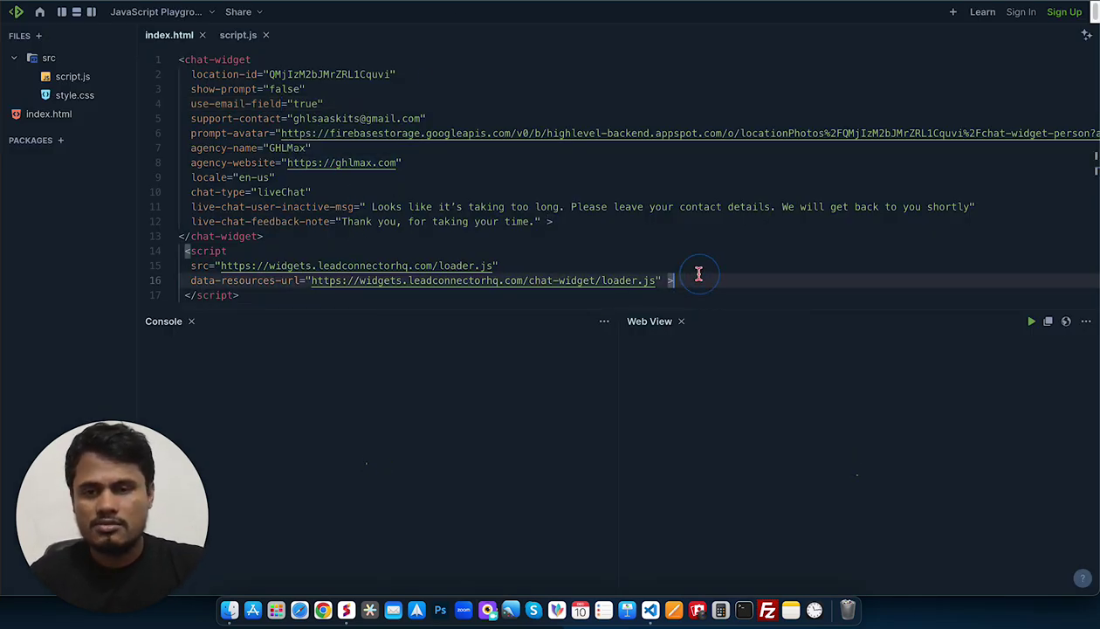
{"action": "key", "text": "super+a"}
{"action": "key", "text": "super+x"}
{"action": "key", "text": "super+v"}
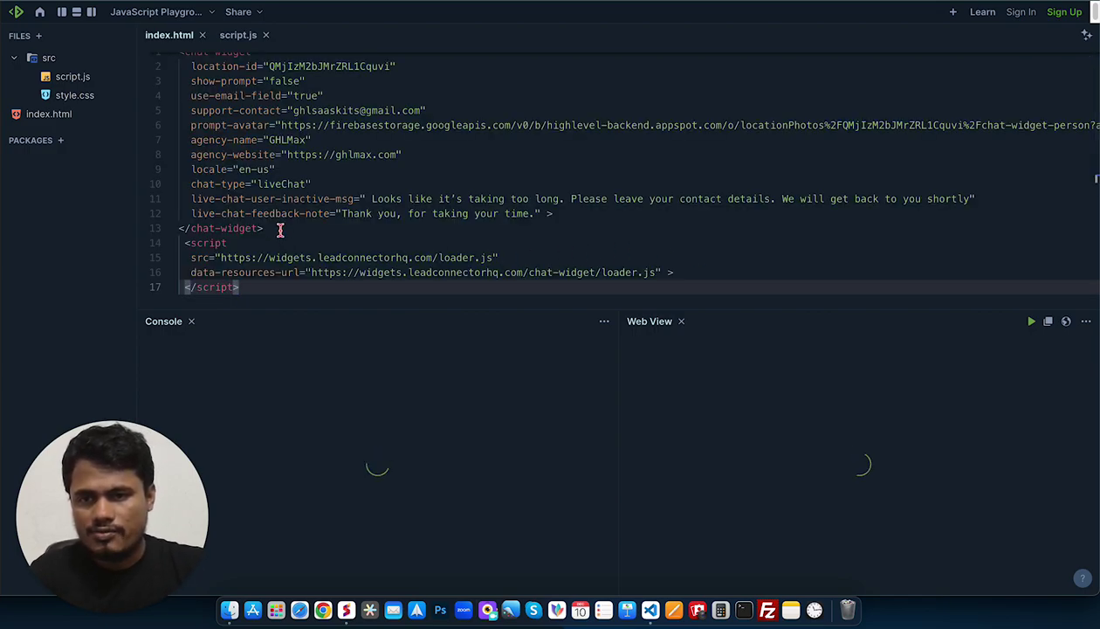
- Delete the loader script block from index.html and select the complete chat-widget element
{"action": "left_click", "coordinate": [185, 244]}
{"action": "left_click_drag", "start_coordinate": [185, 244], "coordinate": [255, 290]}
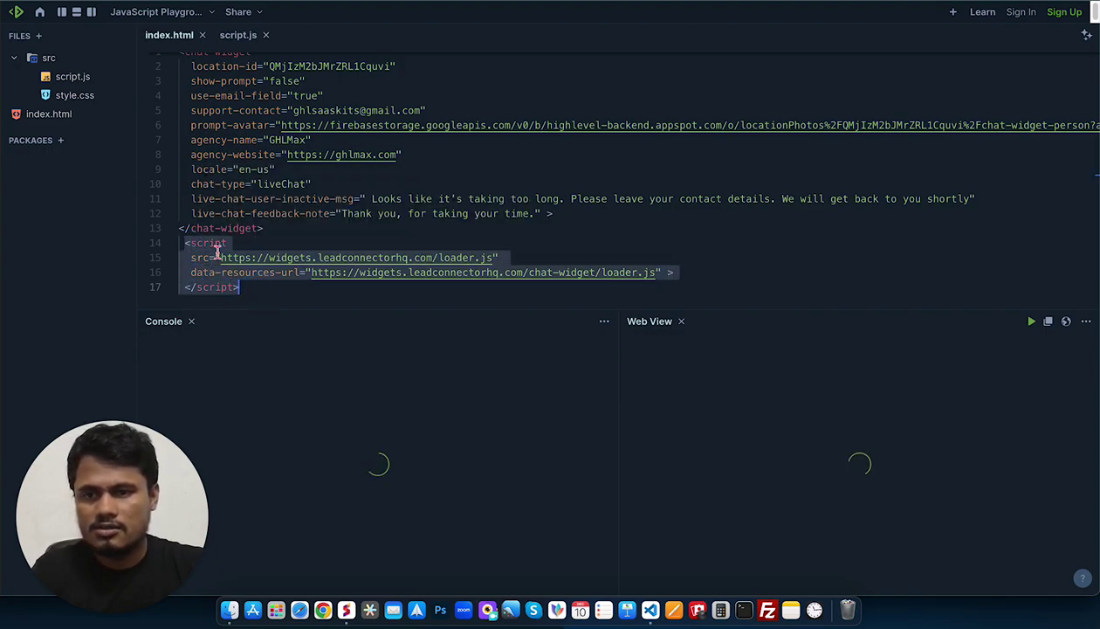
{"action": "key", "text": "BackSpace"}
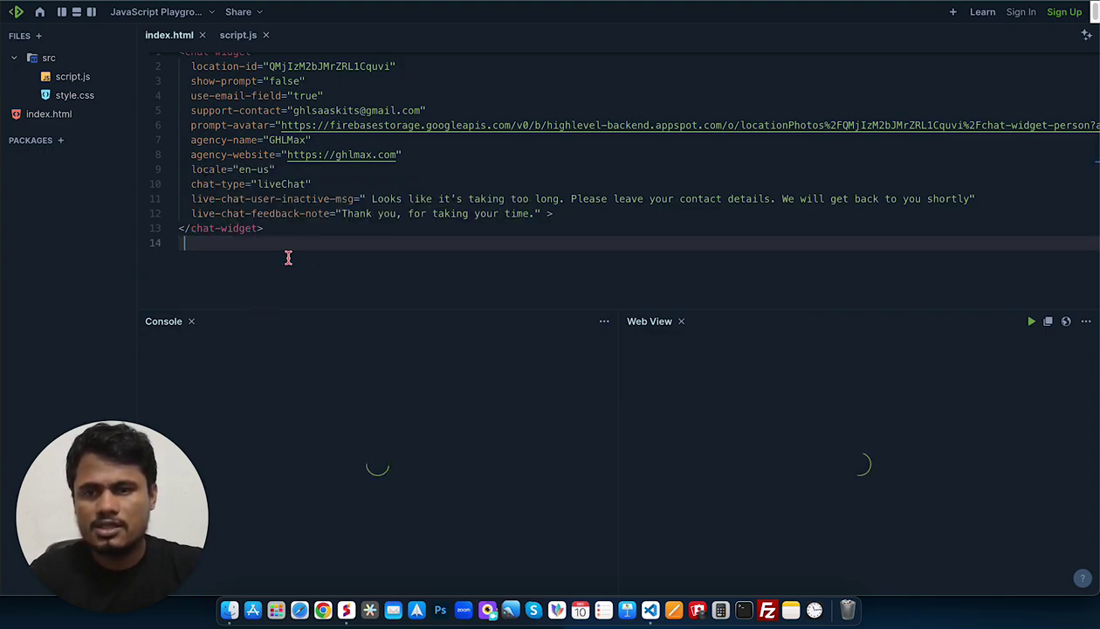
{"action": "scroll", "coordinate": [288, 258], "scroll_direction": "up", "scroll_amount": 1}
{"action": "left_click_drag", "start_coordinate": [291, 236], "coordinate": [165, 58]}
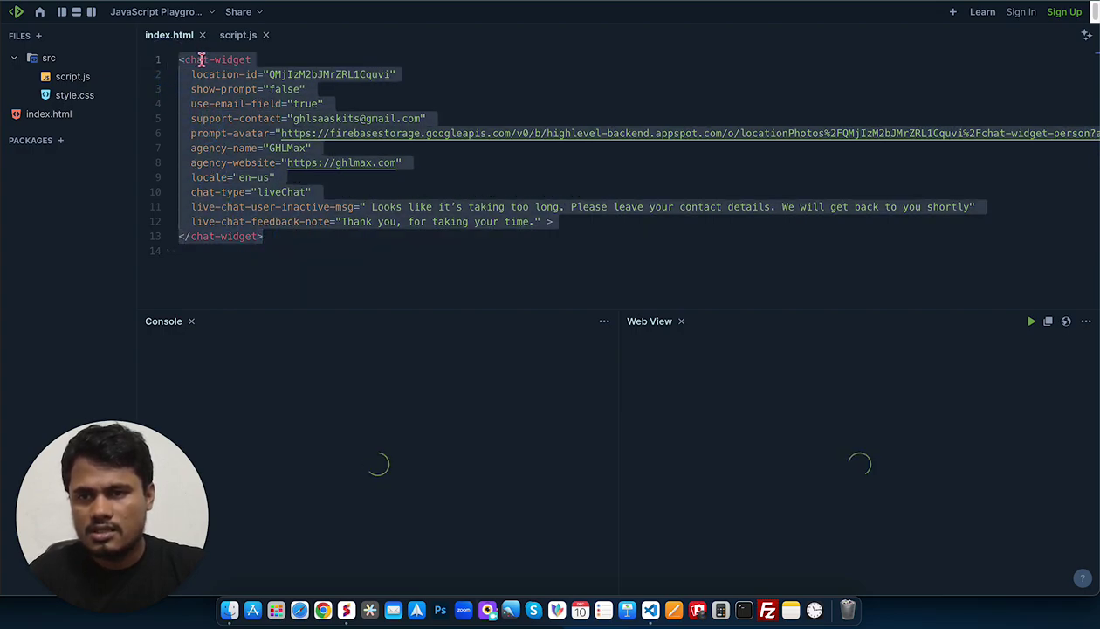
{"action": "left_click", "coordinate": [211, 103]}
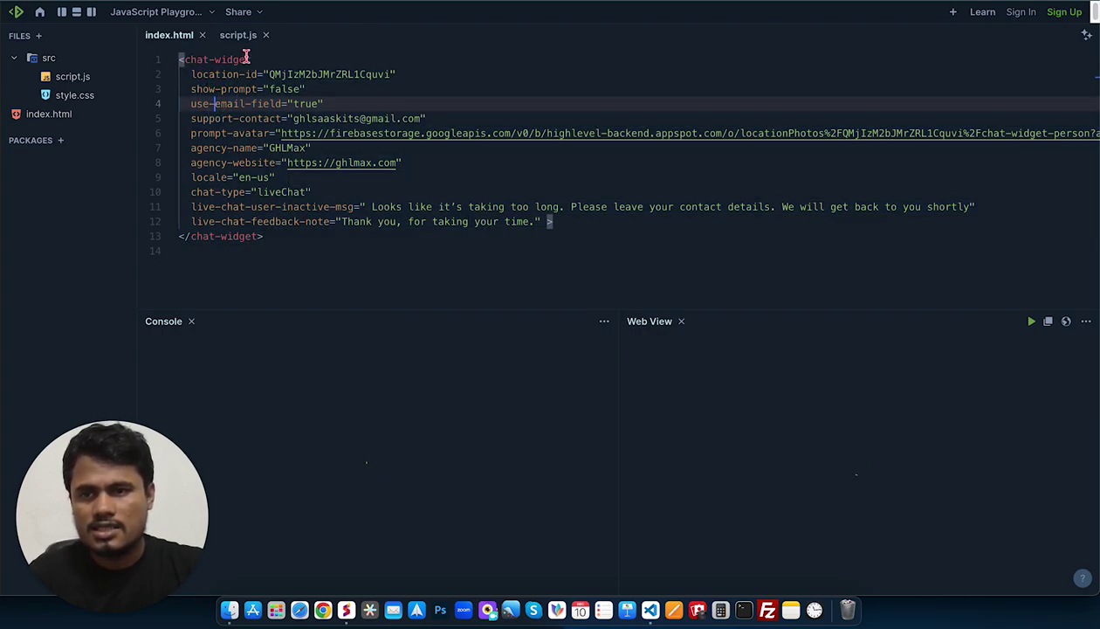
{"action": "left_click_drag", "start_coordinate": [266, 236], "coordinate": [172, 63]}
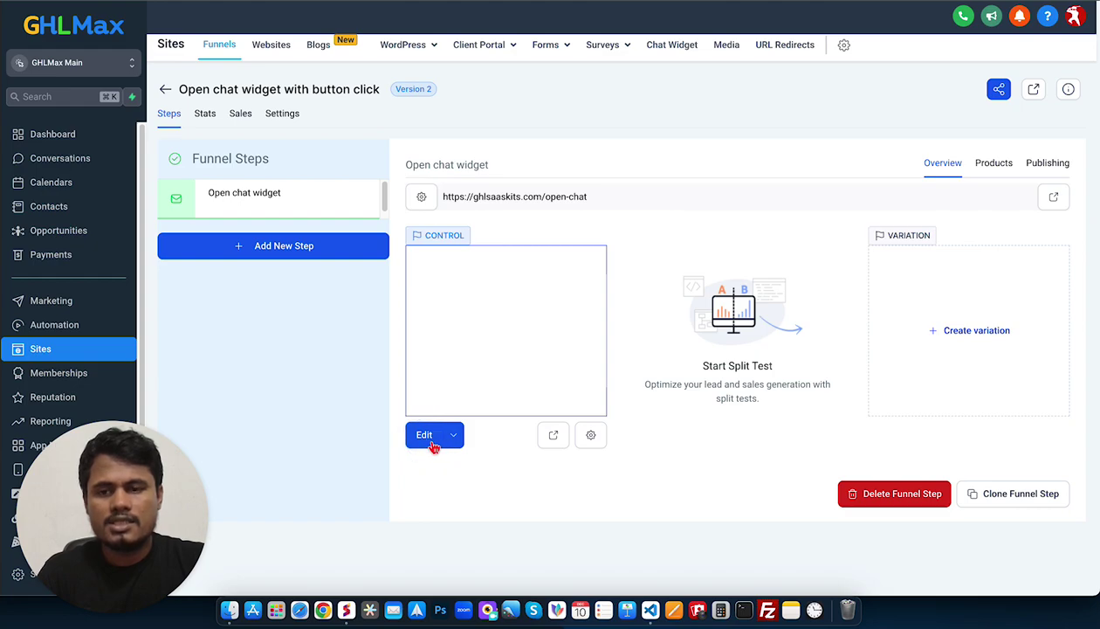
- Edit the Open chat widget funnel page and open the code editor of the custom code element under Live Chat
{"action": "left_click", "coordinate": [424, 435]}
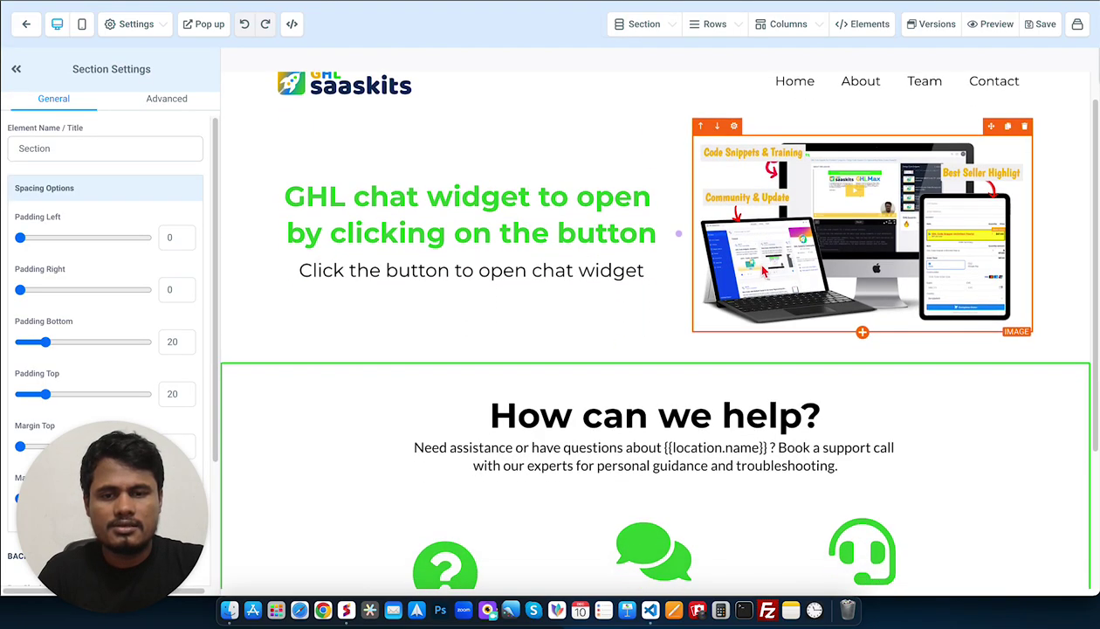
{"action": "scroll", "coordinate": [646, 254], "scroll_direction": "down", "scroll_amount": 5}
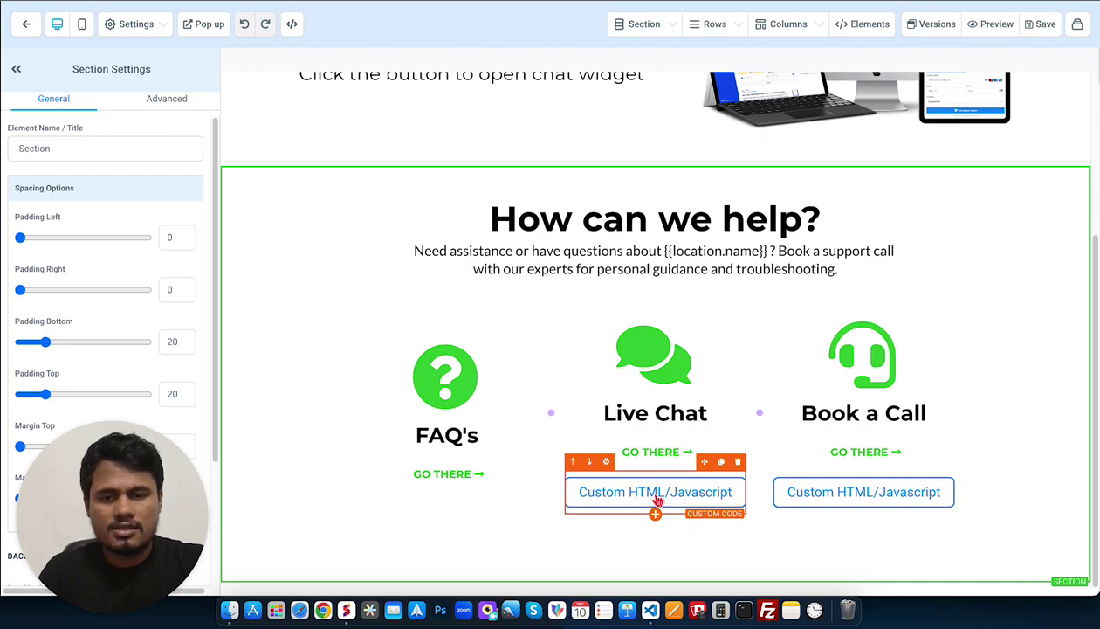
{"action": "left_click", "coordinate": [655, 516]}
{"action": "scroll", "coordinate": [854, 457], "scroll_direction": "down", "scroll_amount": 5}
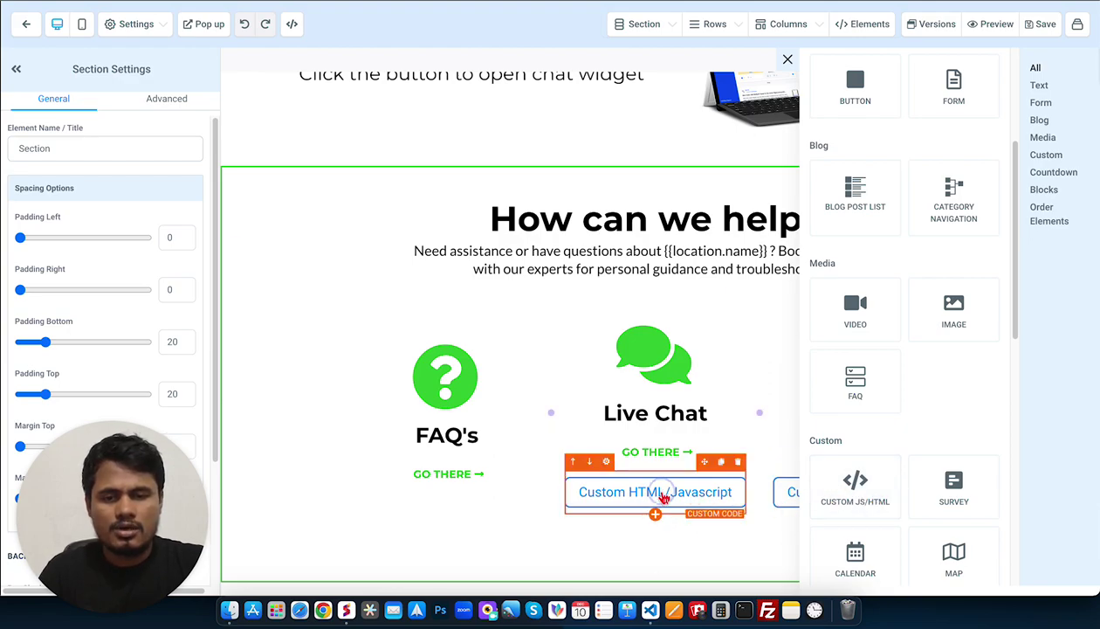
{"action": "left_click", "coordinate": [661, 492]}
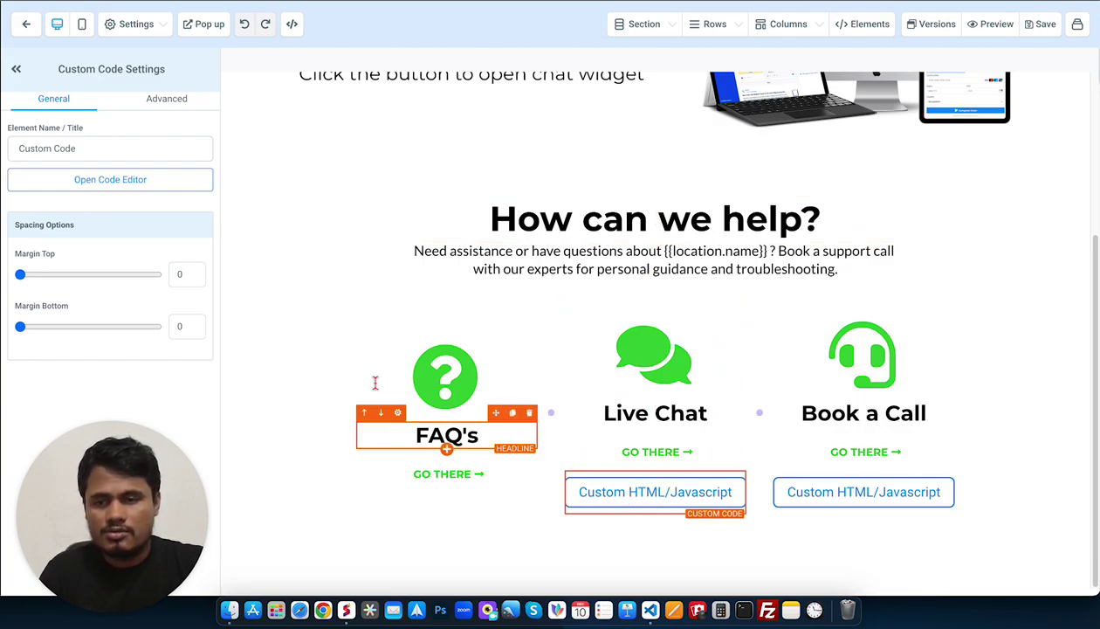
{"action": "left_click", "coordinate": [100, 188]}
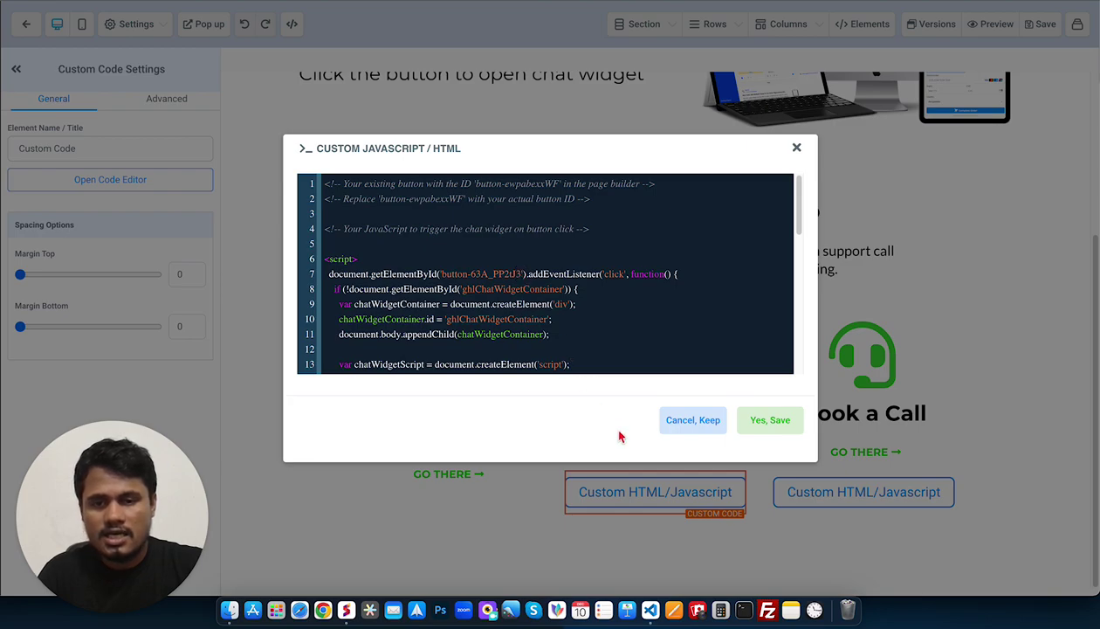
- Highlight the button ID in the script, close the code, and find the Live Chat Go There button's CSS selector
{"action": "left_click_drag", "start_coordinate": [441, 273], "coordinate": [522, 273]}
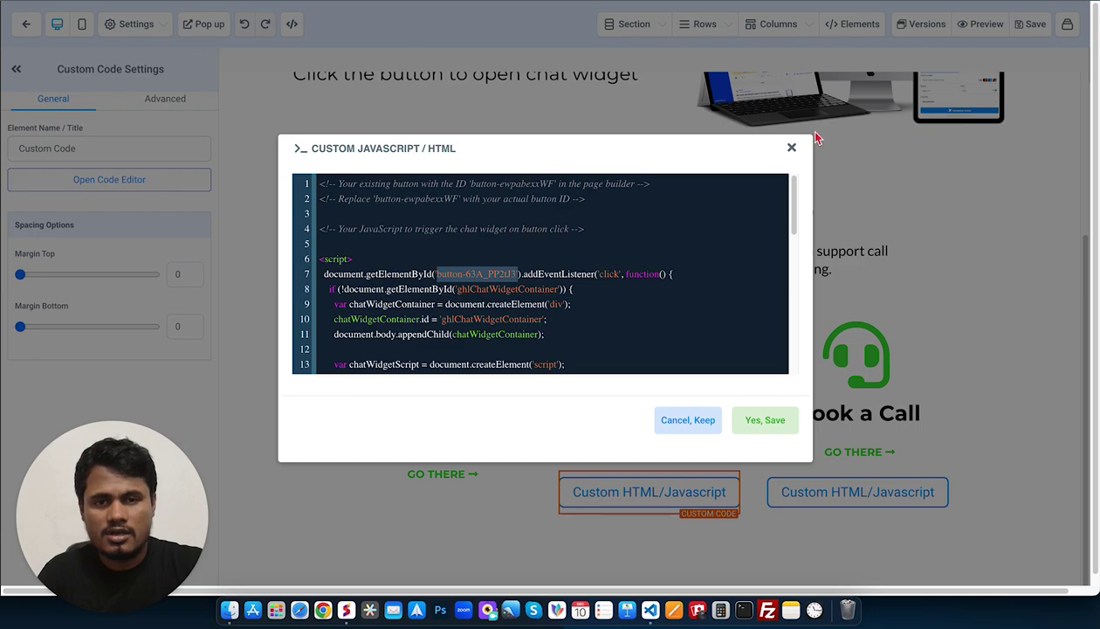
{"action": "left_click", "coordinate": [791, 148]}
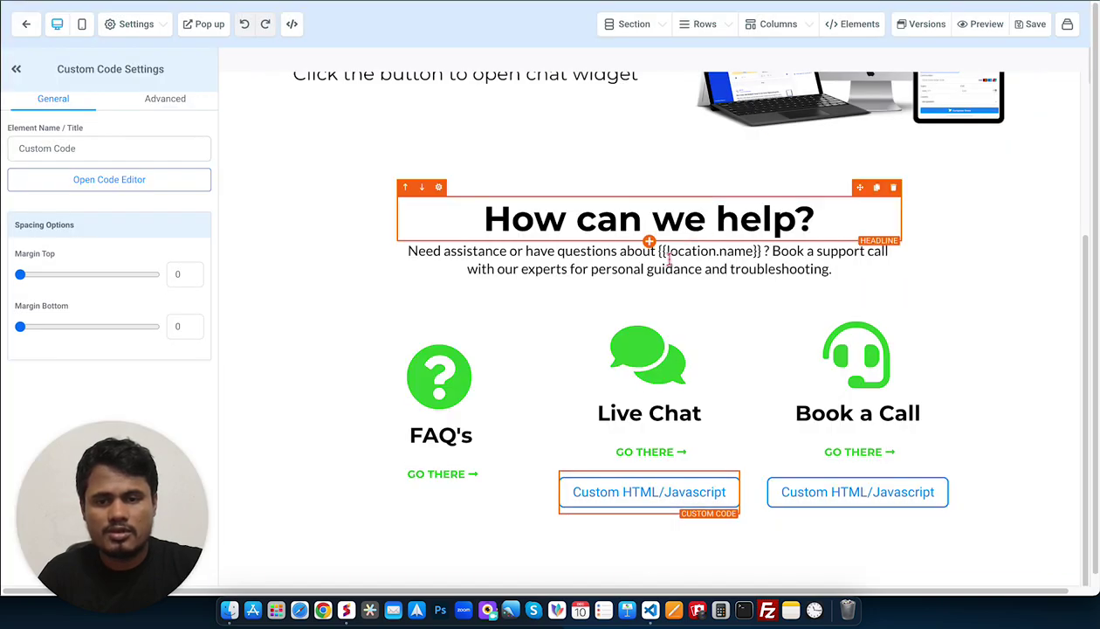
{"action": "left_click", "coordinate": [657, 453]}
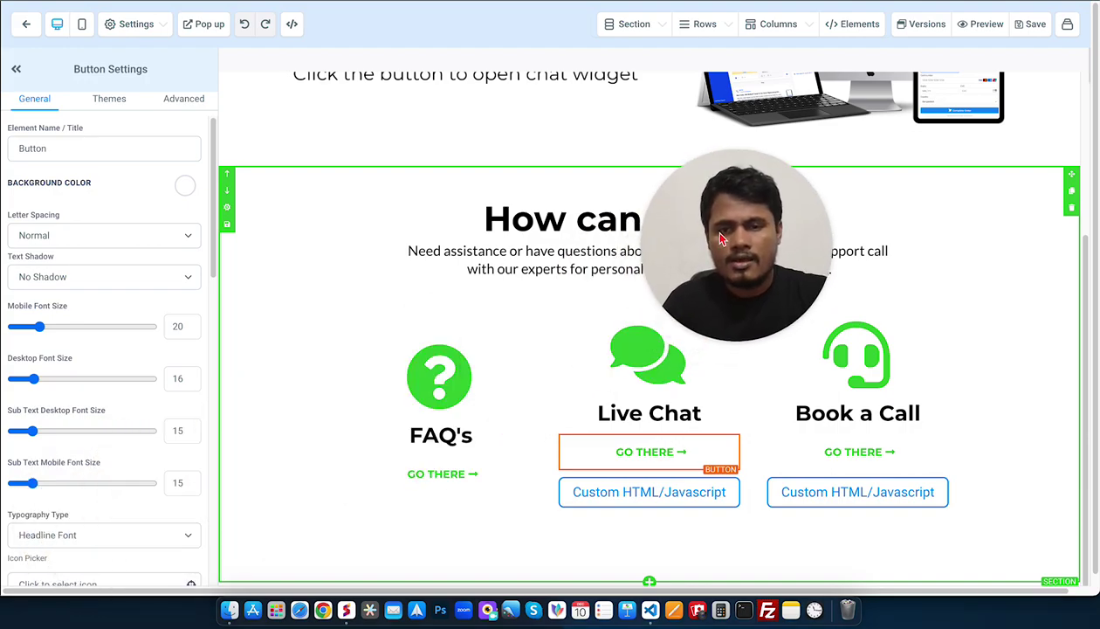
{"action": "left_click", "coordinate": [185, 101]}
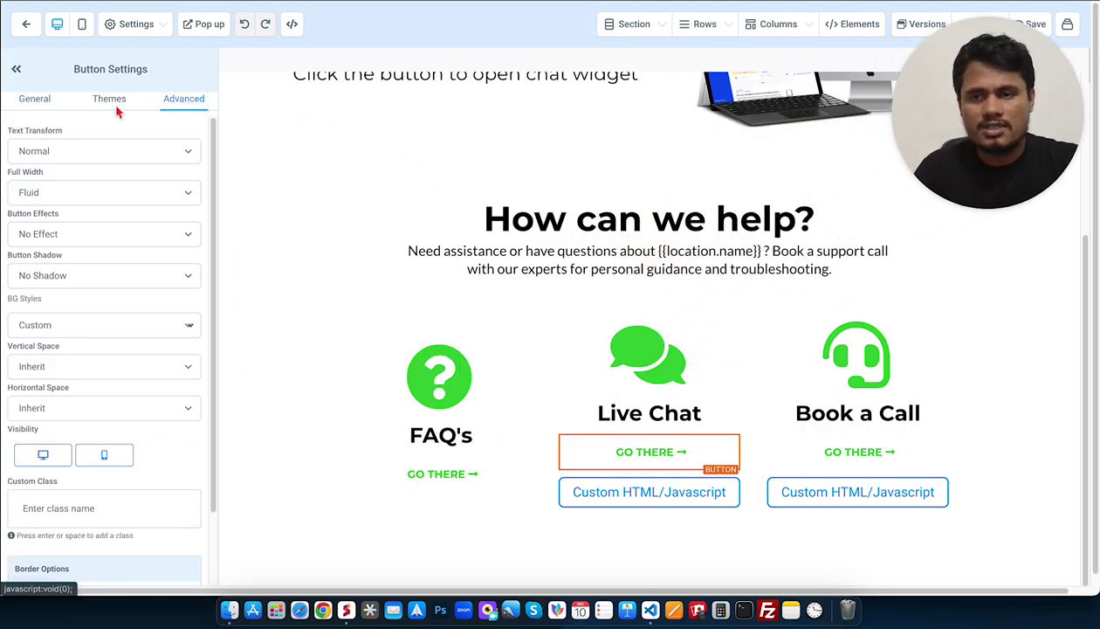
{"action": "scroll", "coordinate": [133, 410], "scroll_direction": "down", "scroll_amount": 3}
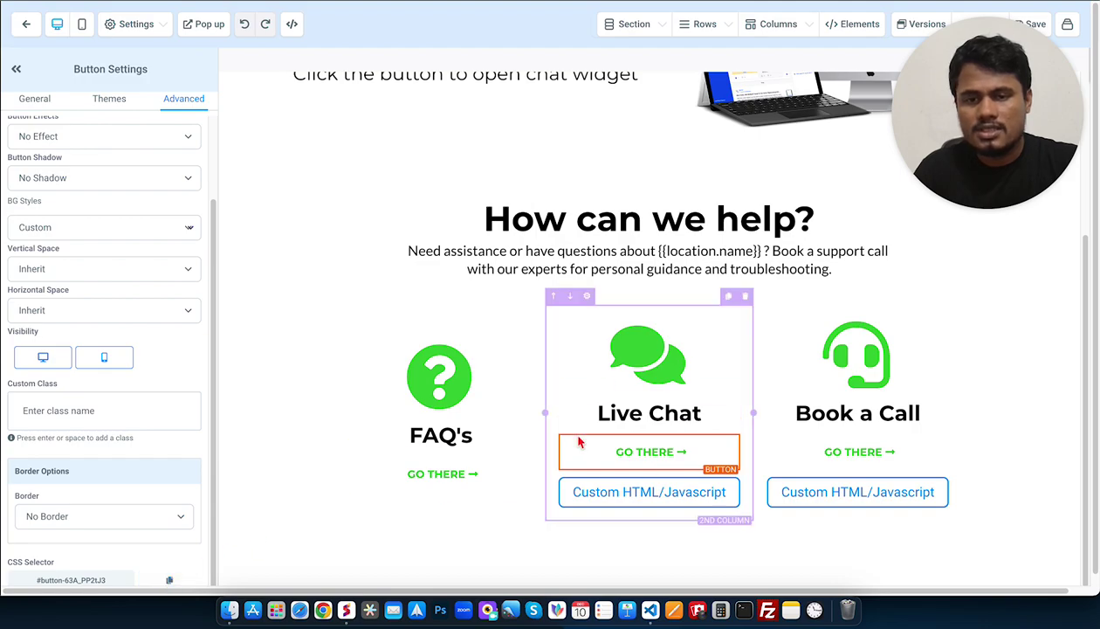
- Reopen the code of the custom code element under Live Chat and highlight the button ID in the script's click listener
{"action": "left_click", "coordinate": [600, 492]}
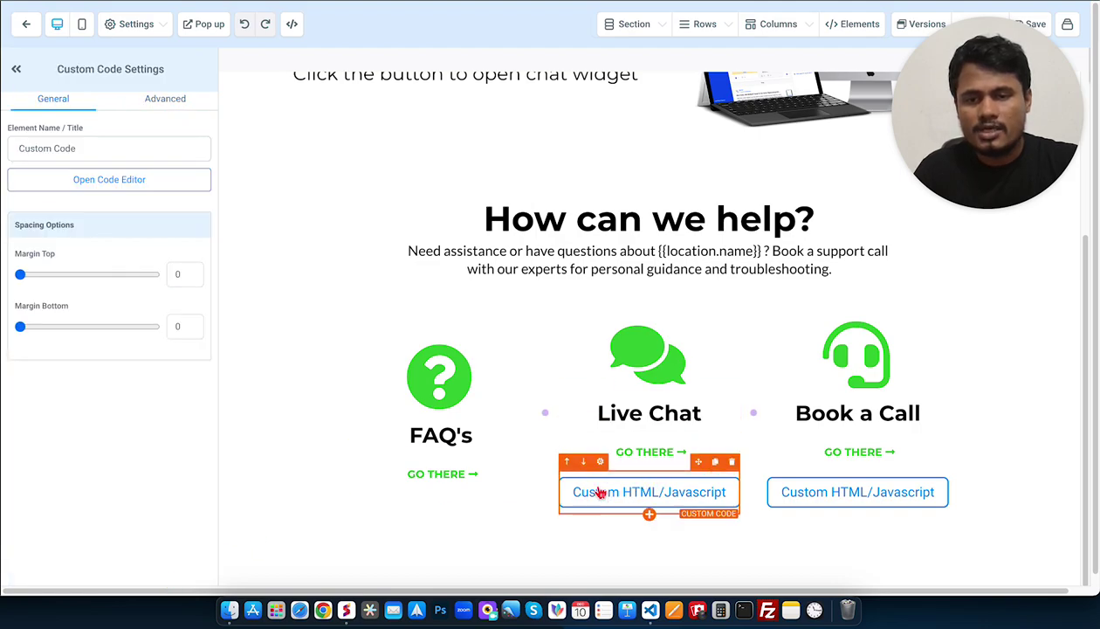
{"action": "left_click", "coordinate": [98, 184]}
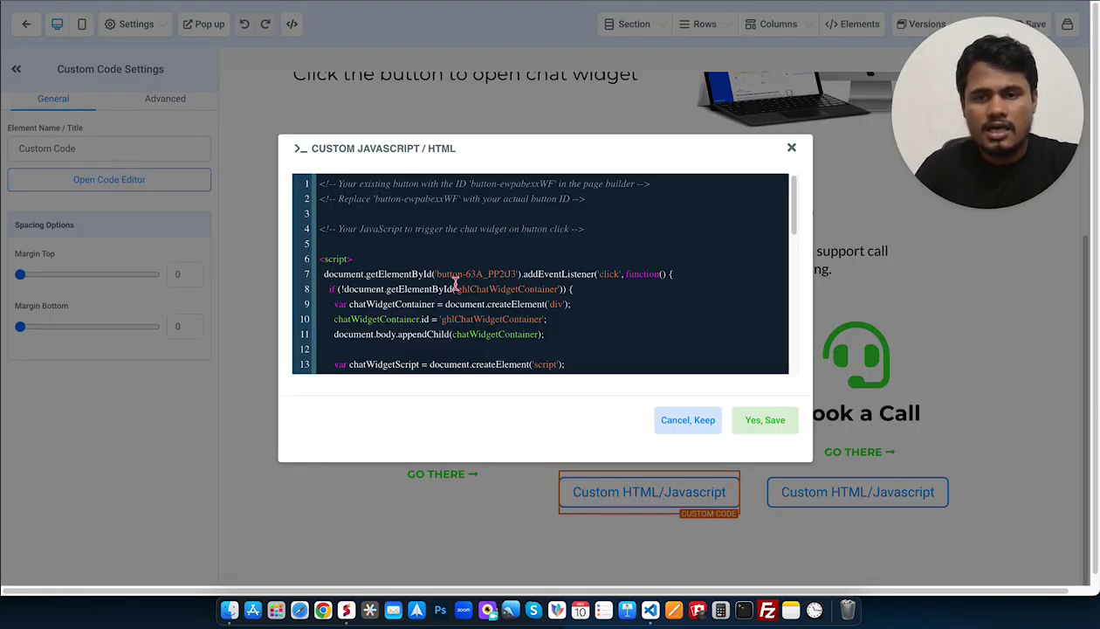
{"action": "left_click_drag", "start_coordinate": [439, 274], "coordinate": [517, 274]}
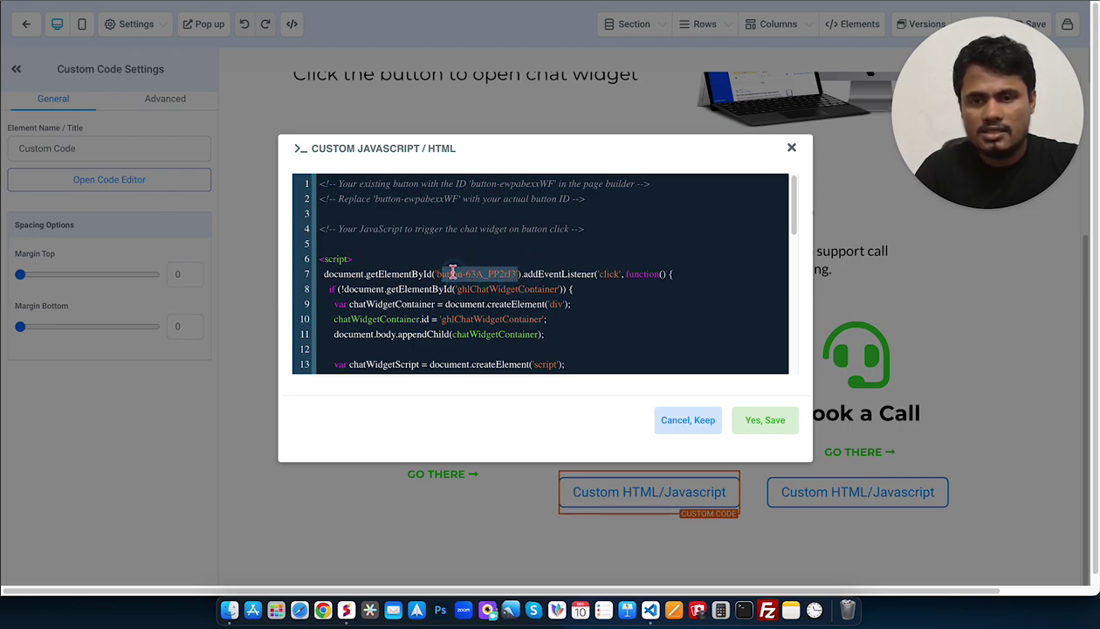
{"action": "left_click_drag", "start_coordinate": [437, 274], "coordinate": [516, 273]}
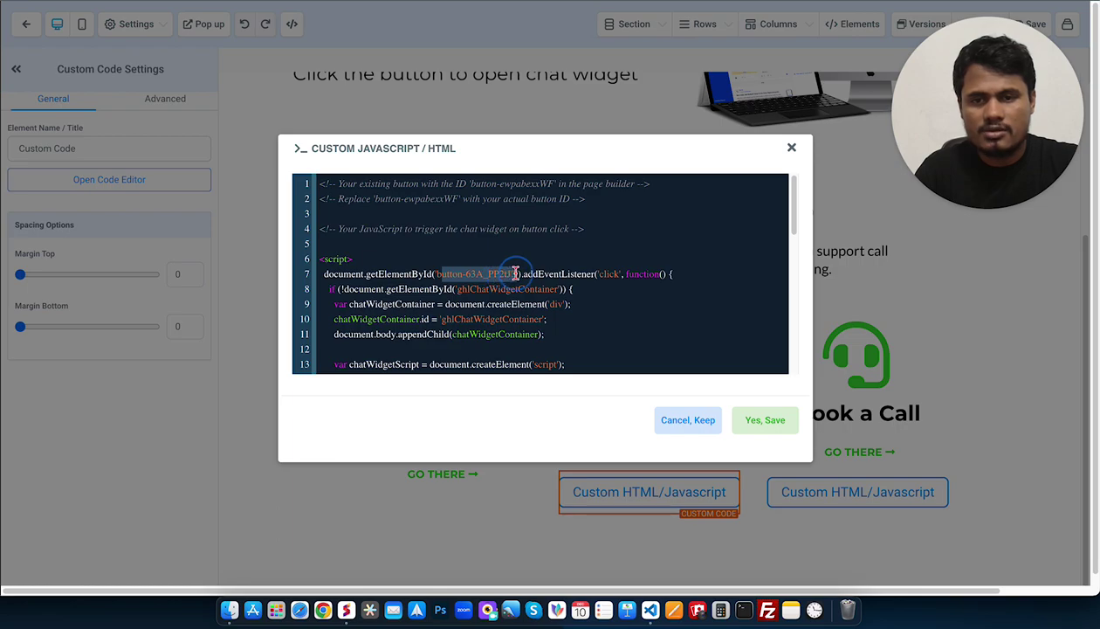
- Delete the existing chat-widget element below the "Replace the following with your chat widget code" comment in the script
{"action": "scroll", "coordinate": [460, 258], "scroll_direction": "down", "scroll_amount": 5}
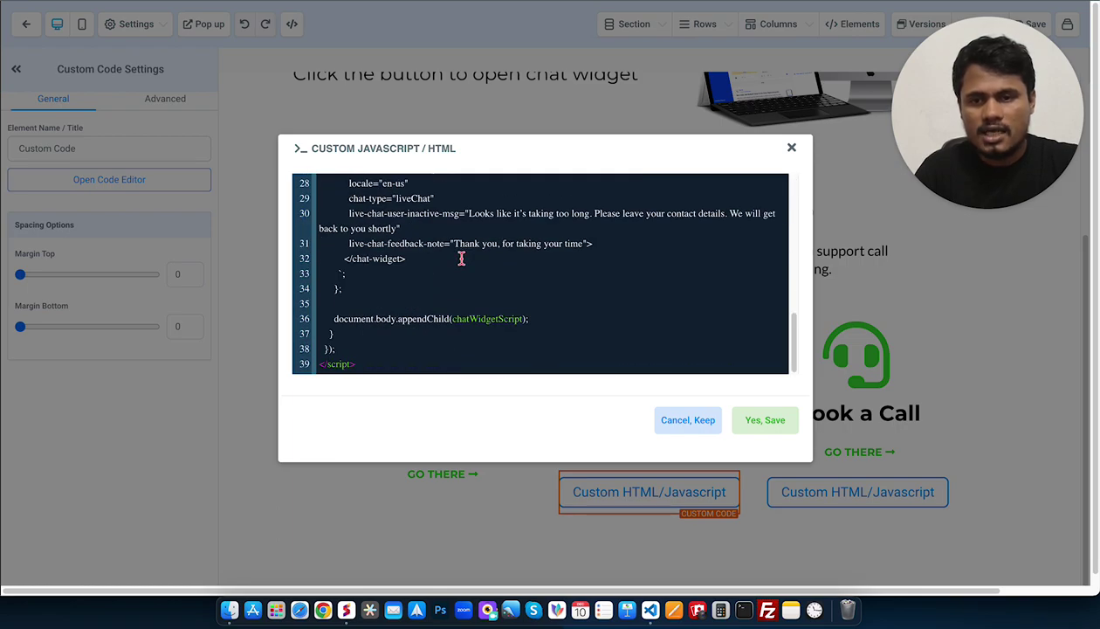
{"action": "scroll", "coordinate": [461, 259], "scroll_direction": "up", "scroll_amount": 3}
{"action": "scroll", "coordinate": [461, 258], "scroll_direction": "up", "scroll_amount": 2}
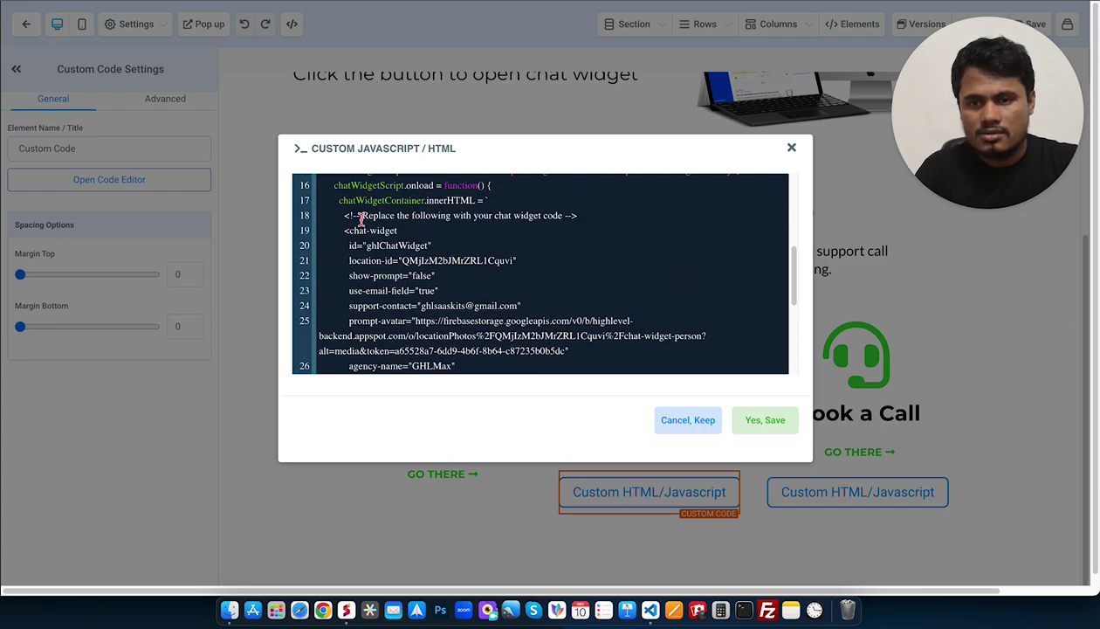
{"action": "left_click_drag", "start_coordinate": [342, 229], "coordinate": [425, 301]}
{"action": "key", "text": "BackSpace"}
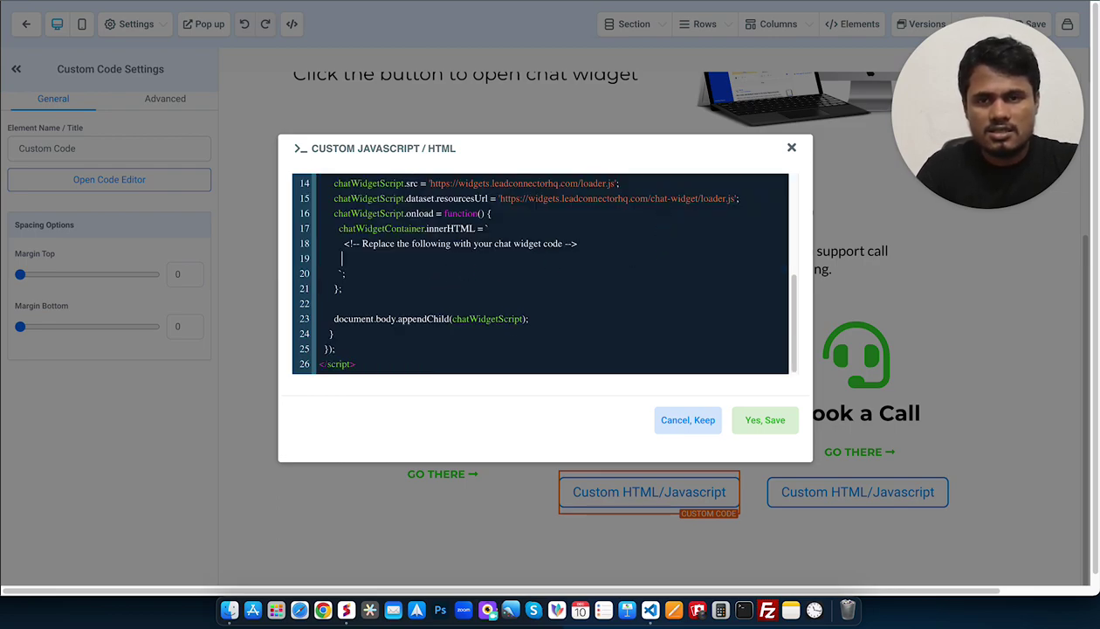
- Insert the complete chat-widget element from the playground's index.html below the replace comment, then save the code and the funnel page
{"action": "key", "text": "ctrl+Tab"}
{"action": "left_click", "coordinate": [317, 239]}
{"action": "key", "text": "super+a"}
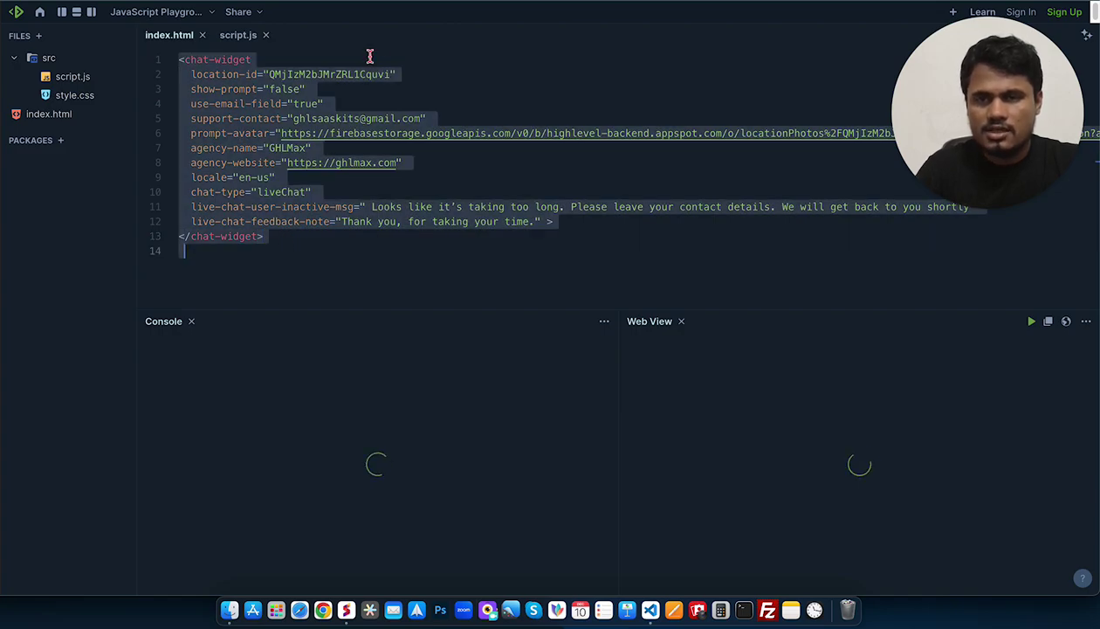
{"action": "key", "text": "ctrl+shift+Tab"}
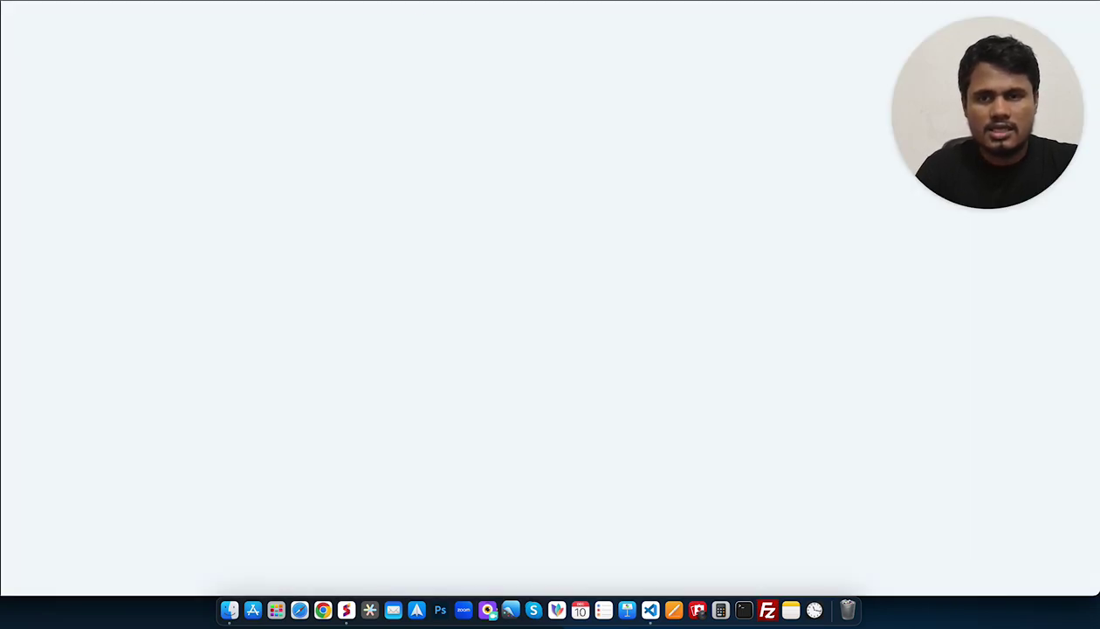
{"action": "key", "text": "super+v"}
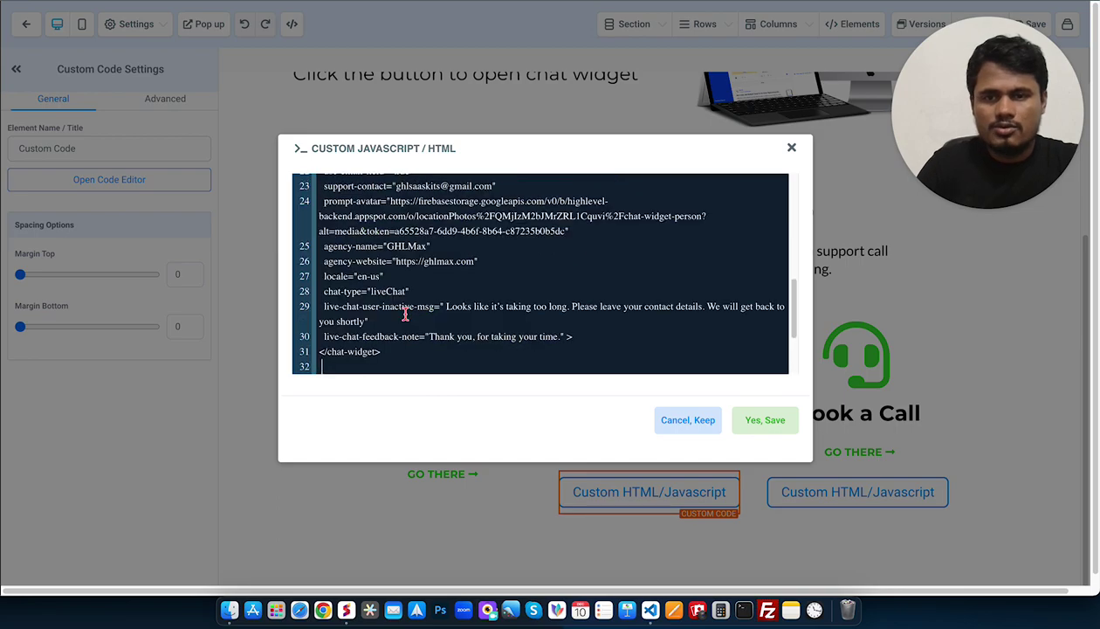
{"action": "left_click", "coordinate": [772, 426]}
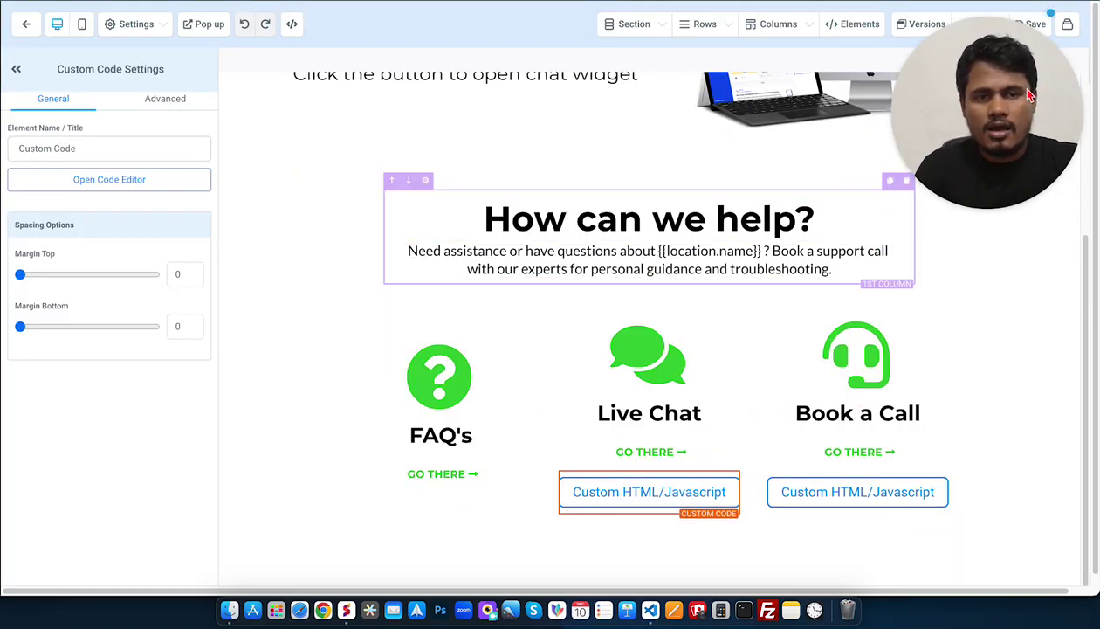
{"action": "left_click", "coordinate": [1038, 24]}
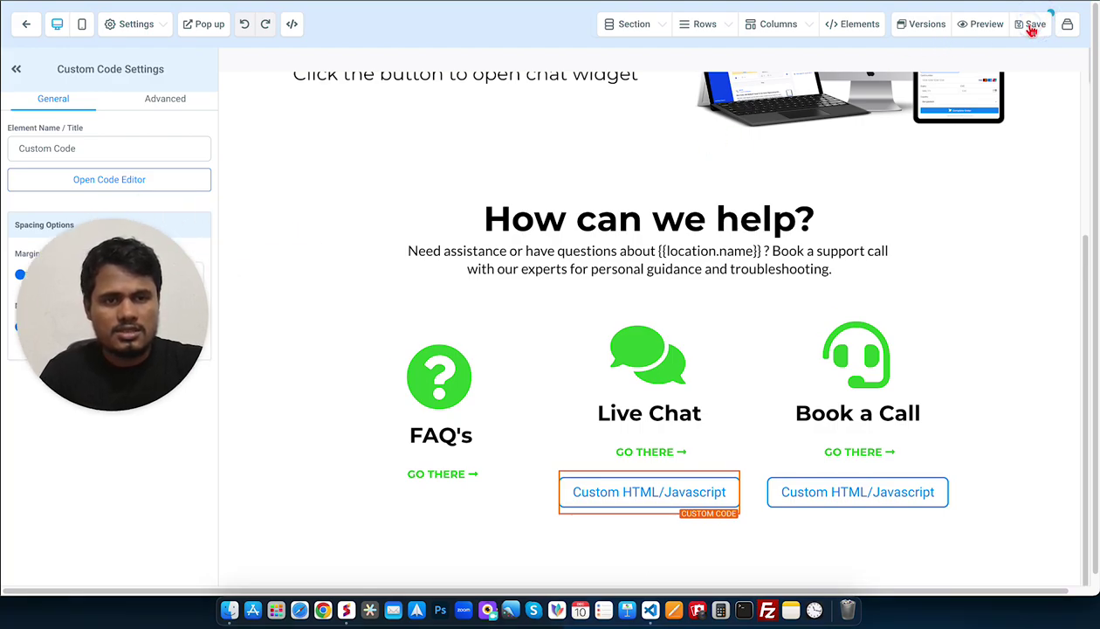
{"action": "left_click", "coordinate": [811, 60]}
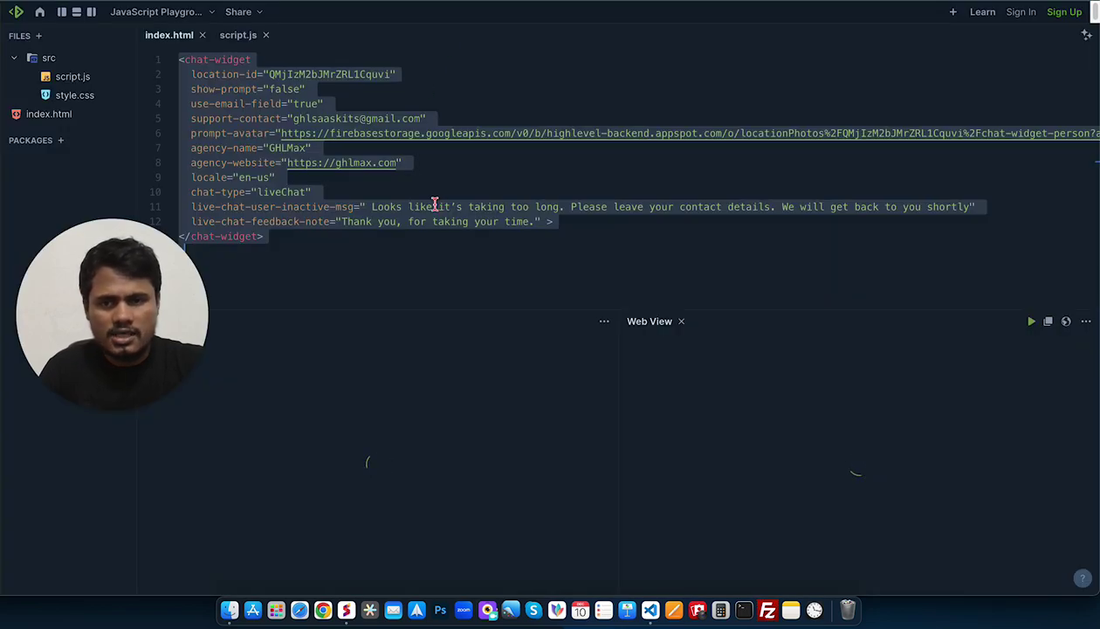
{"action": "left_click", "coordinate": [435, 206]}
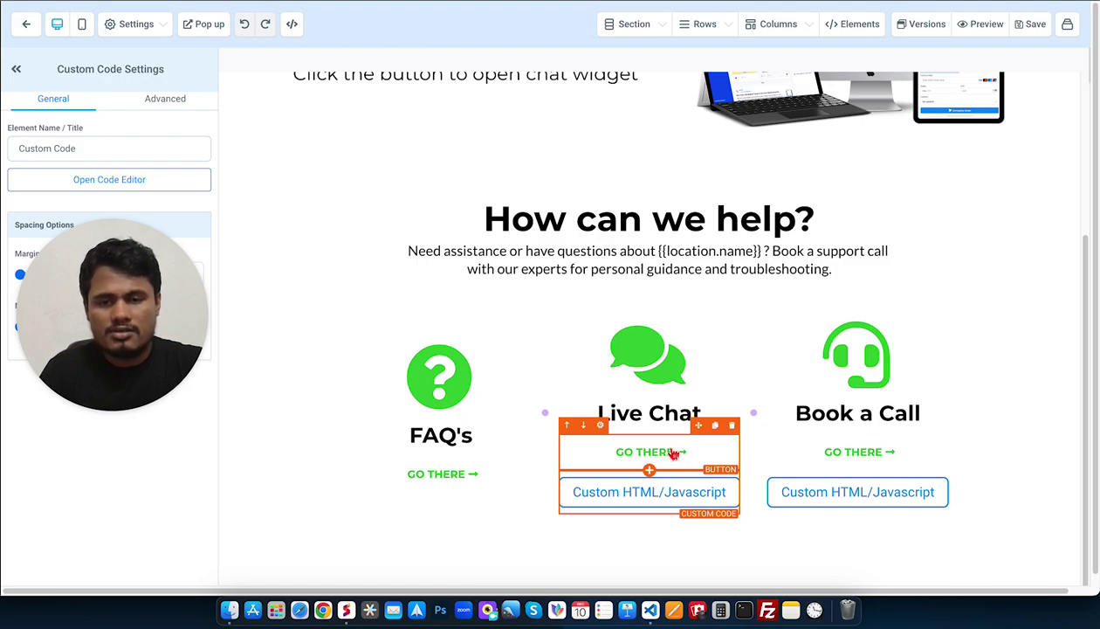
- Look up the CSS selector in the advanced settings of the Live Chat Go There button
{"action": "left_click", "coordinate": [656, 454]}
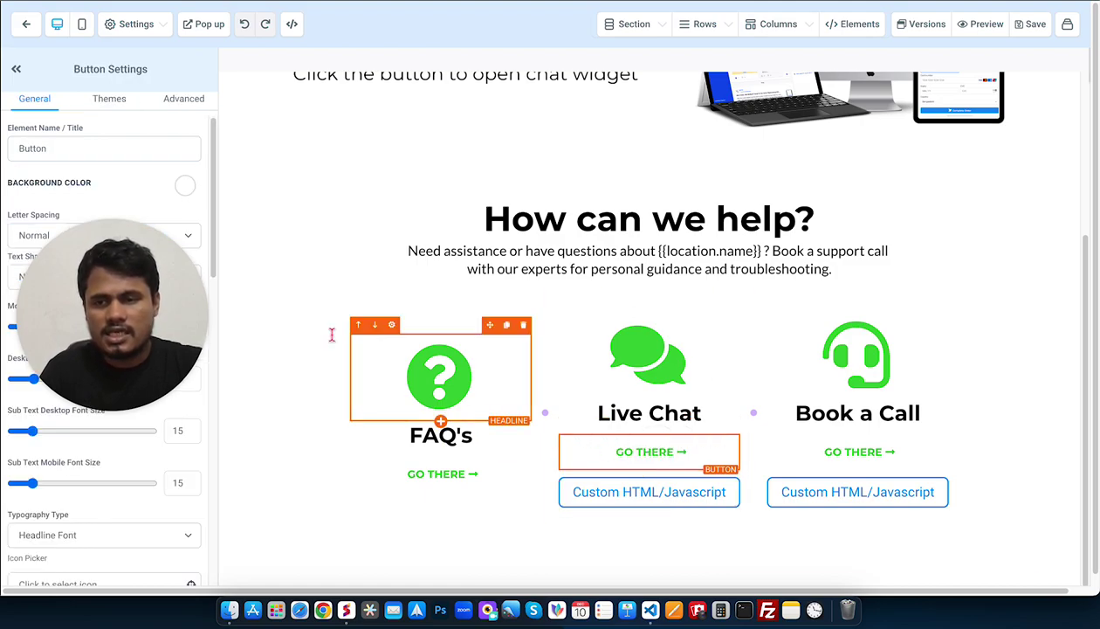
{"action": "left_click", "coordinate": [191, 101]}
{"action": "scroll", "coordinate": [147, 376], "scroll_direction": "down", "scroll_amount": 2}
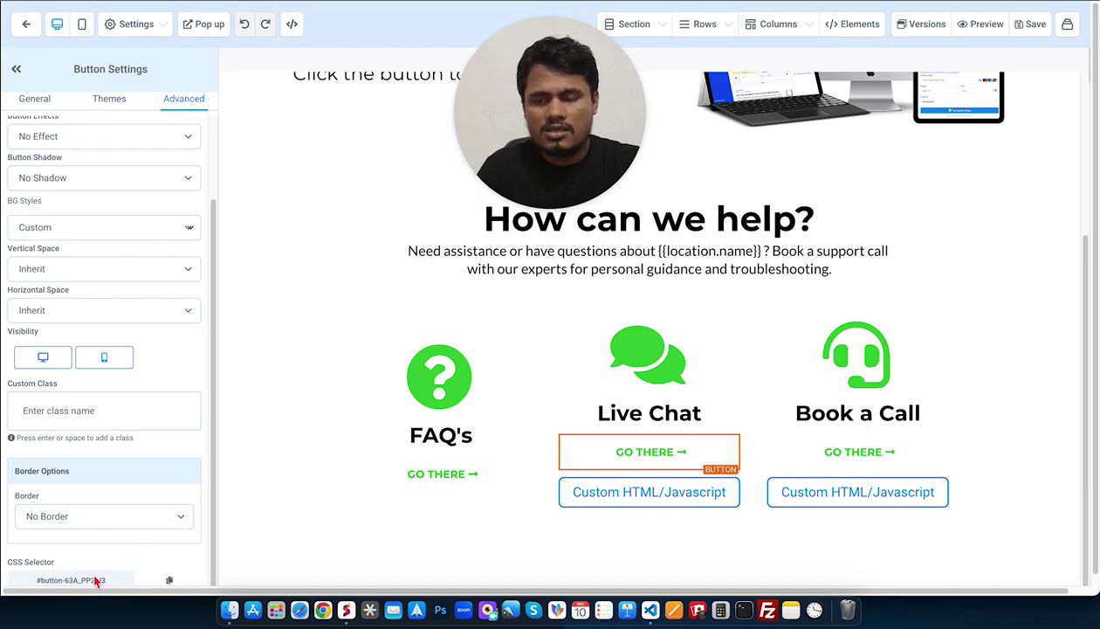
- Review the button ID and chat-widget block in the Live Chat custom code, and close the editor by saving
{"action": "left_click", "coordinate": [650, 496]}
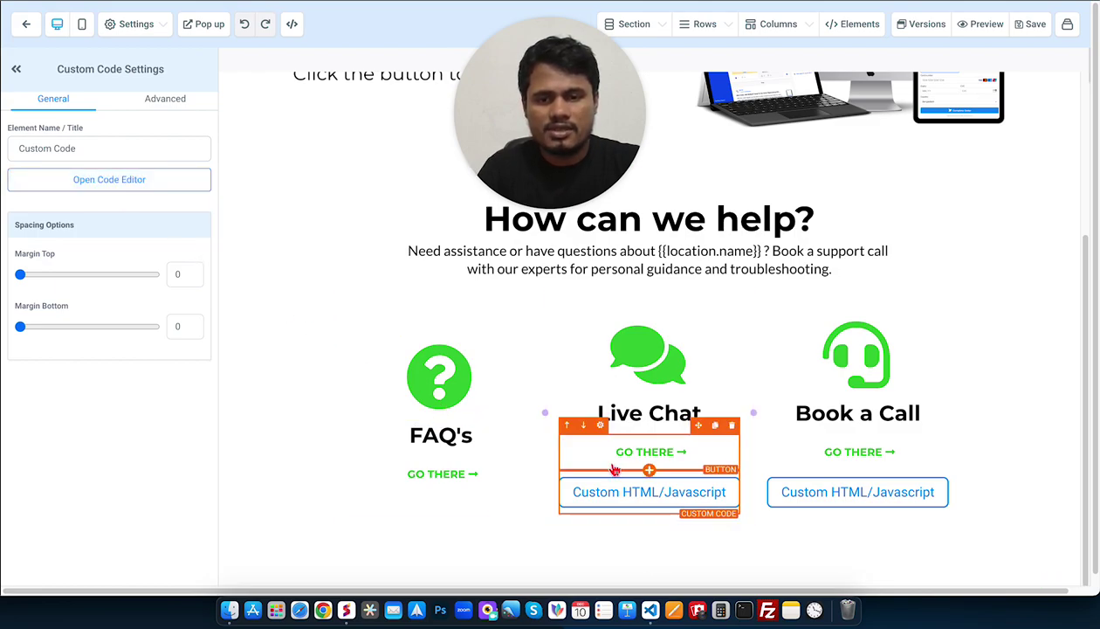
{"action": "left_click", "coordinate": [147, 183]}
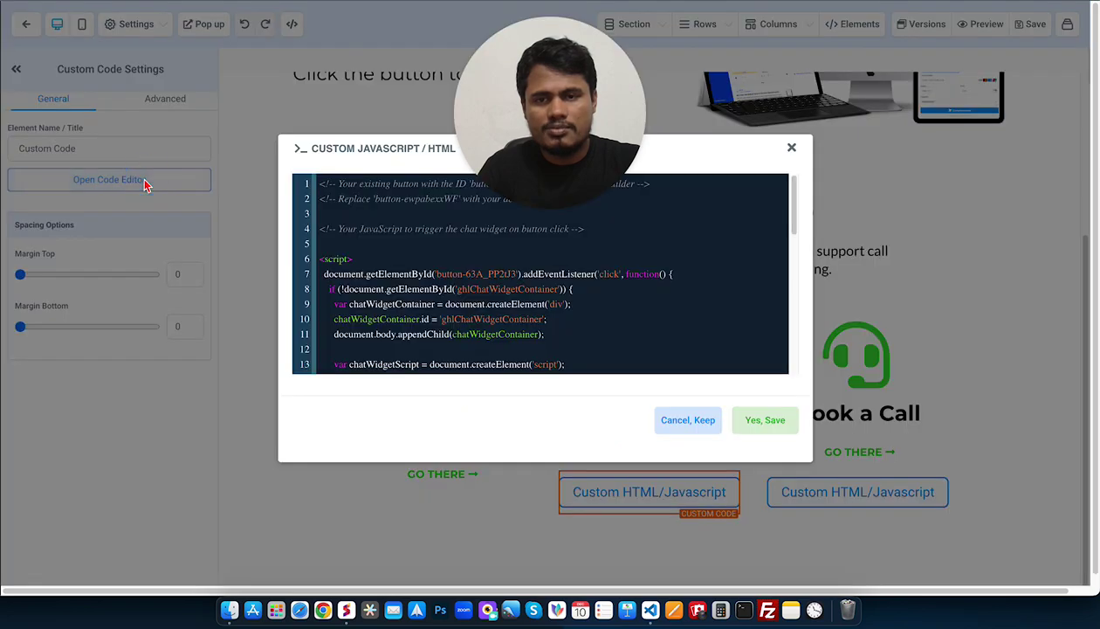
{"action": "scroll", "coordinate": [524, 276], "scroll_direction": "down", "scroll_amount": 10}
{"action": "scroll", "coordinate": [524, 276], "scroll_direction": "up", "scroll_amount": 5}
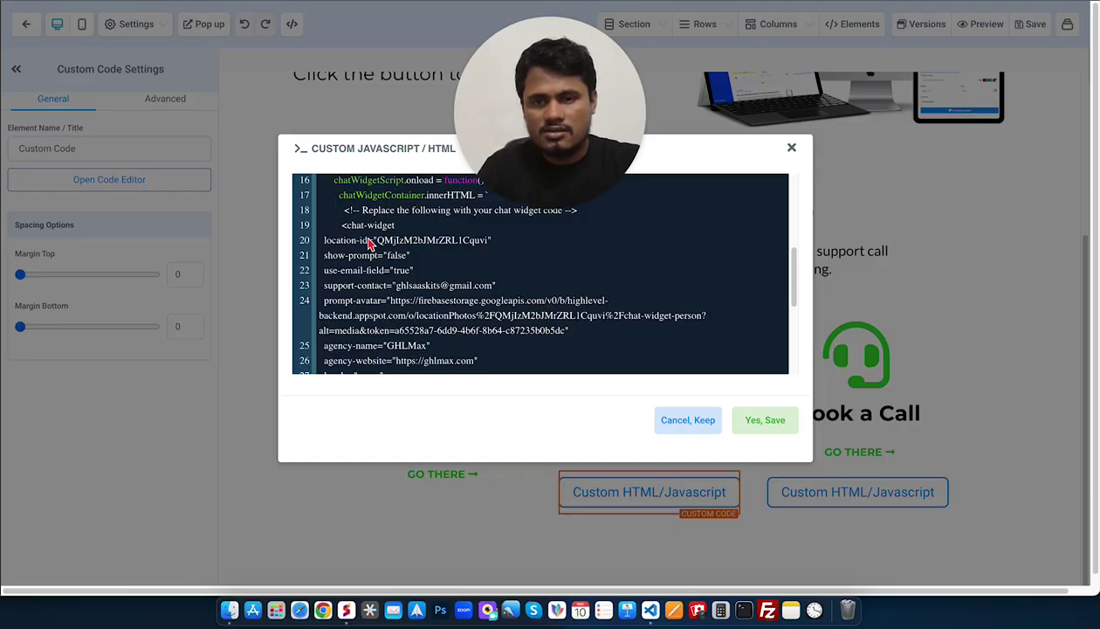
{"action": "left_click", "coordinate": [772, 424]}
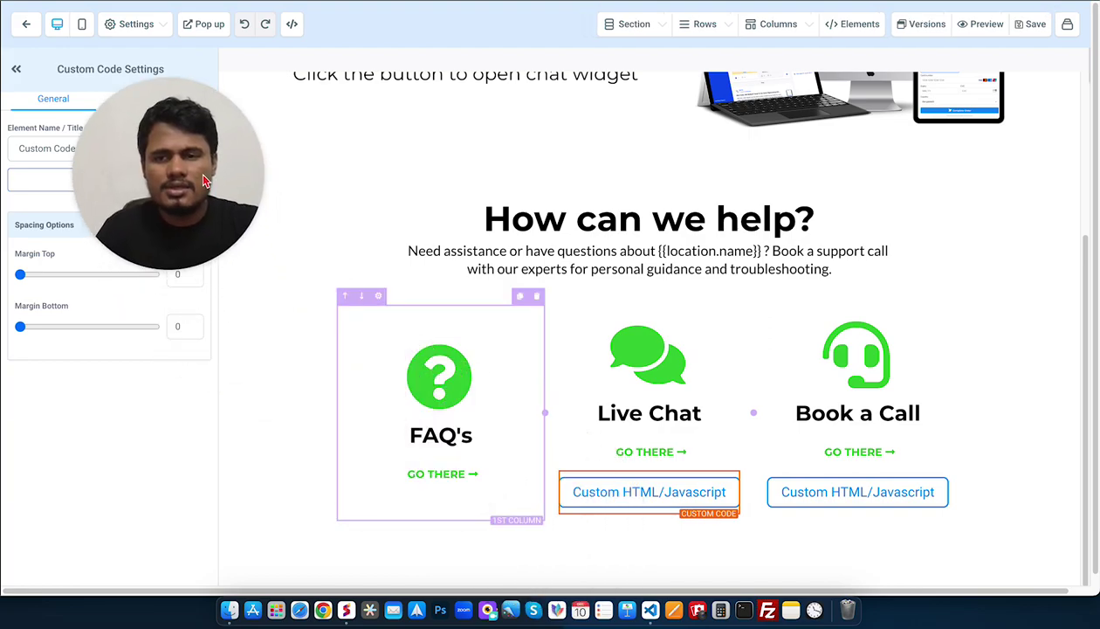
- Preview the funnel page, test the Live Chat Go There button, and open and close the chat window
{"action": "left_click", "coordinate": [986, 26]}
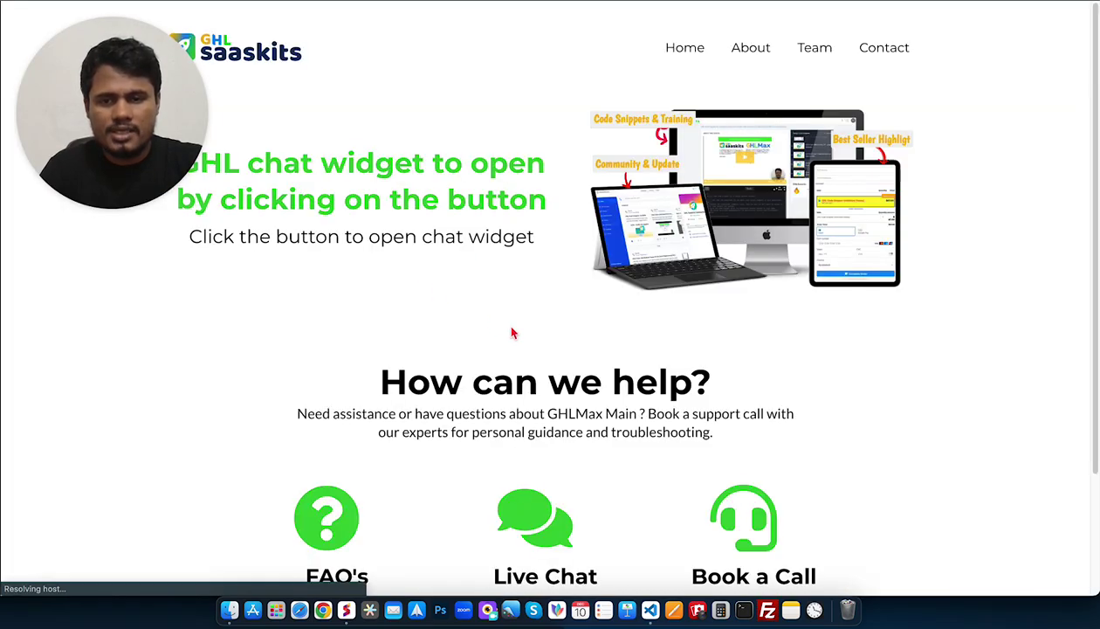
{"action": "scroll", "coordinate": [513, 333], "scroll_direction": "down", "scroll_amount": 4}
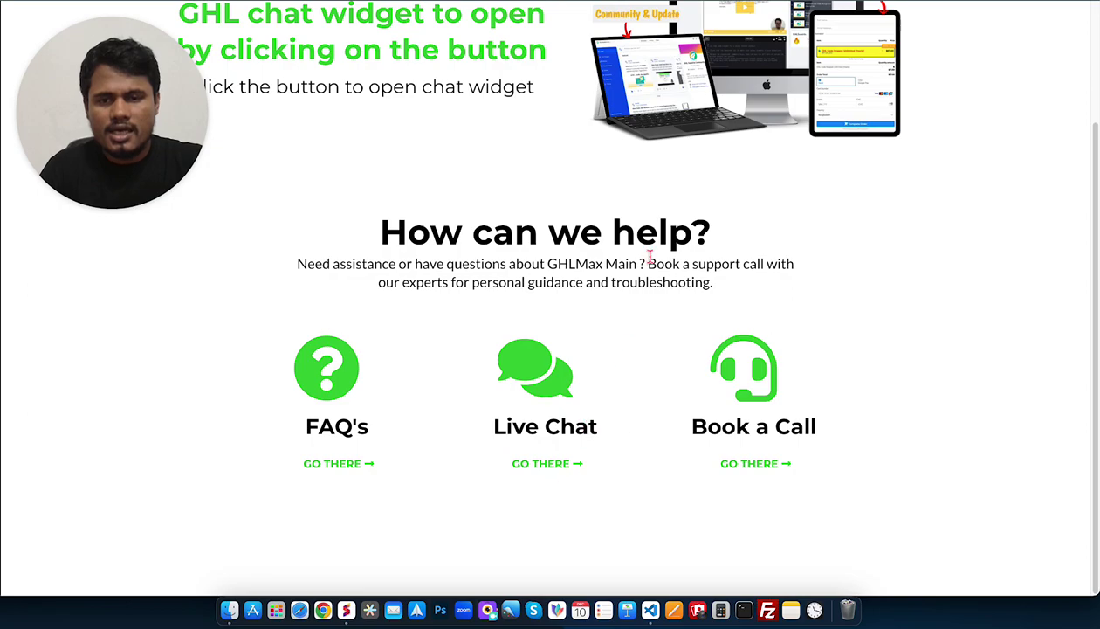
{"action": "left_click", "coordinate": [526, 468]}
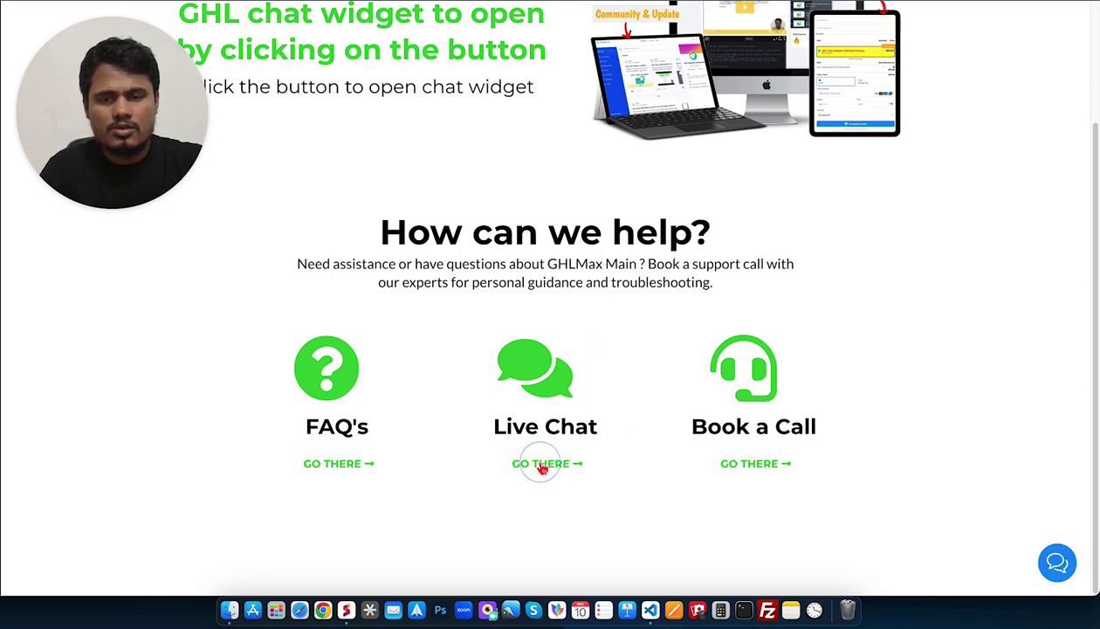
{"action": "left_click", "coordinate": [1058, 564]}
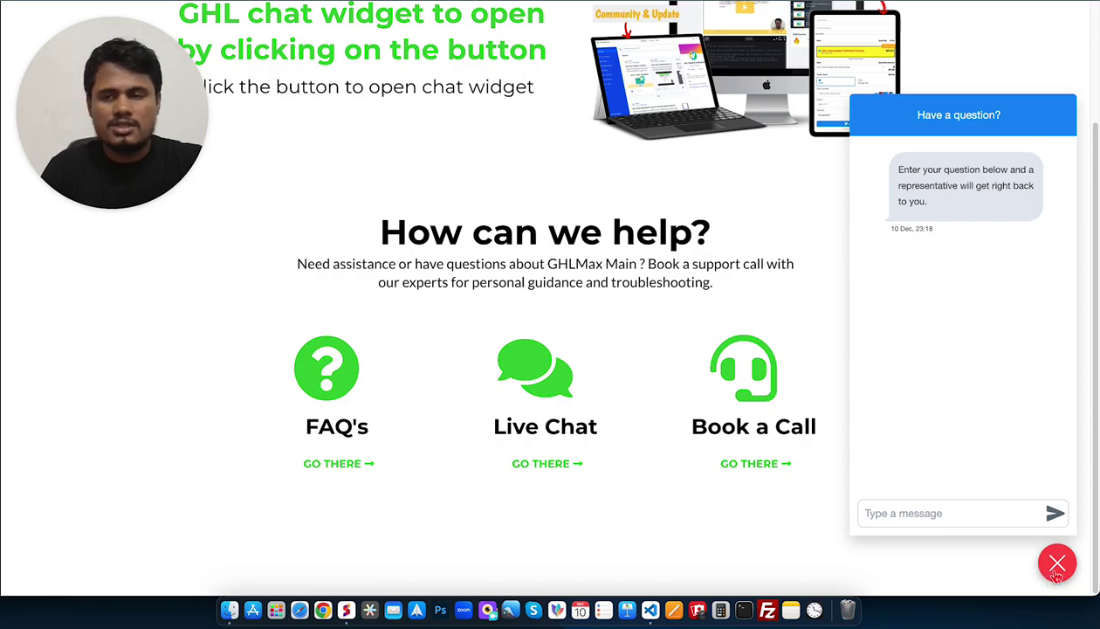
{"action": "left_click", "coordinate": [1056, 568]}
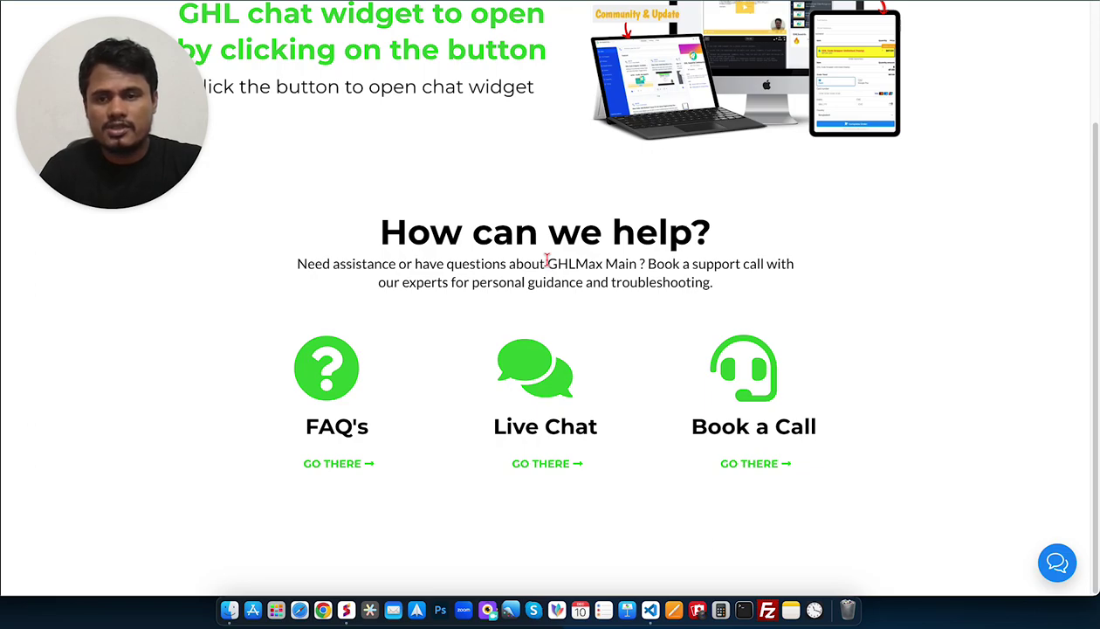
{"action": "left_click_drag", "start_coordinate": [548, 258], "coordinate": [639, 258]}
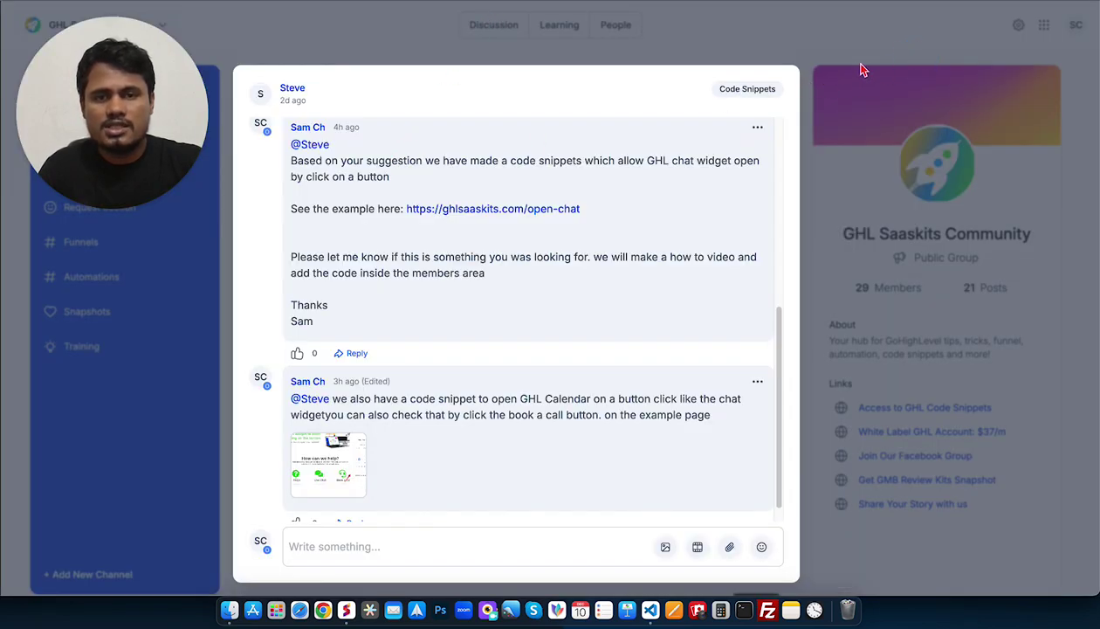
- In the GHL Saaskits Community, close the open post and look through the discussion feed and the Learning courses
{"action": "left_click", "coordinate": [860, 70]}
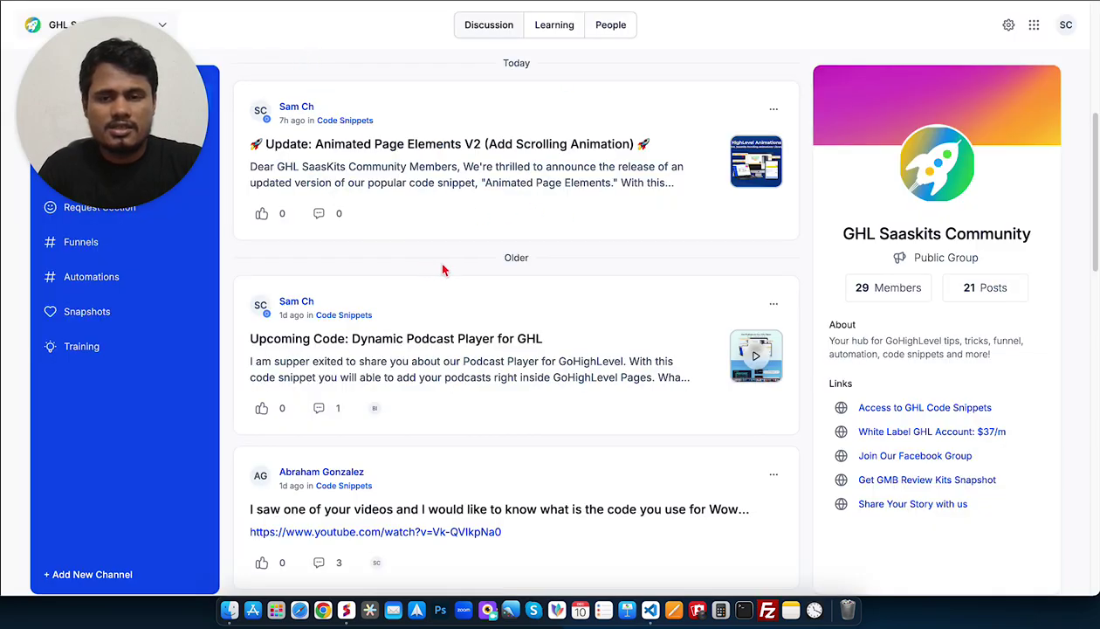
{"action": "scroll", "coordinate": [427, 270], "scroll_direction": "up", "scroll_amount": 5}
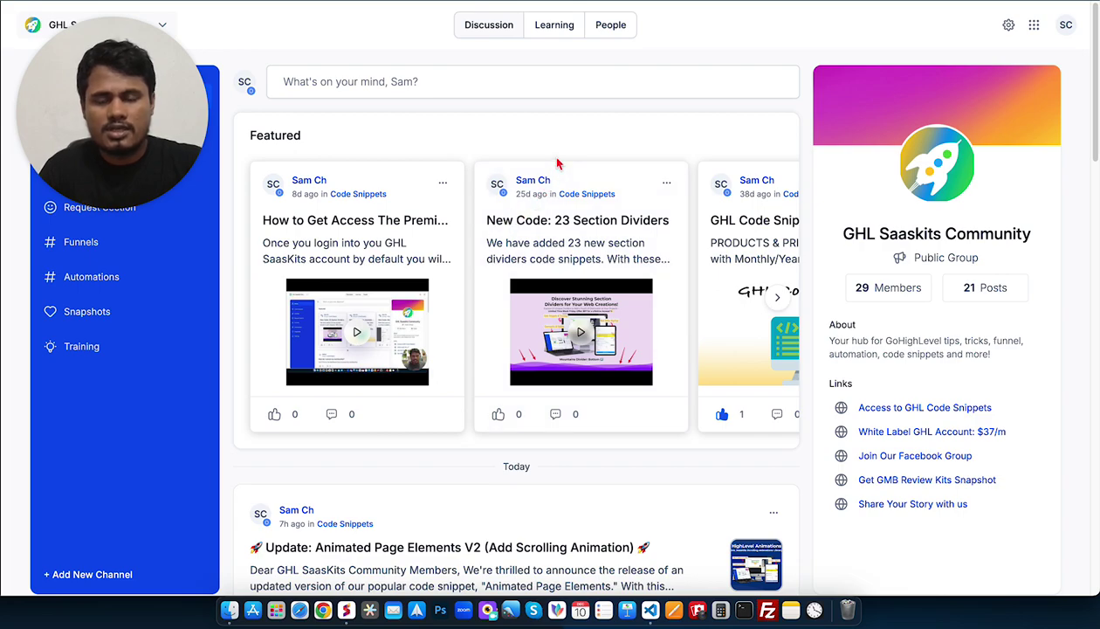
{"action": "left_click", "coordinate": [557, 28]}
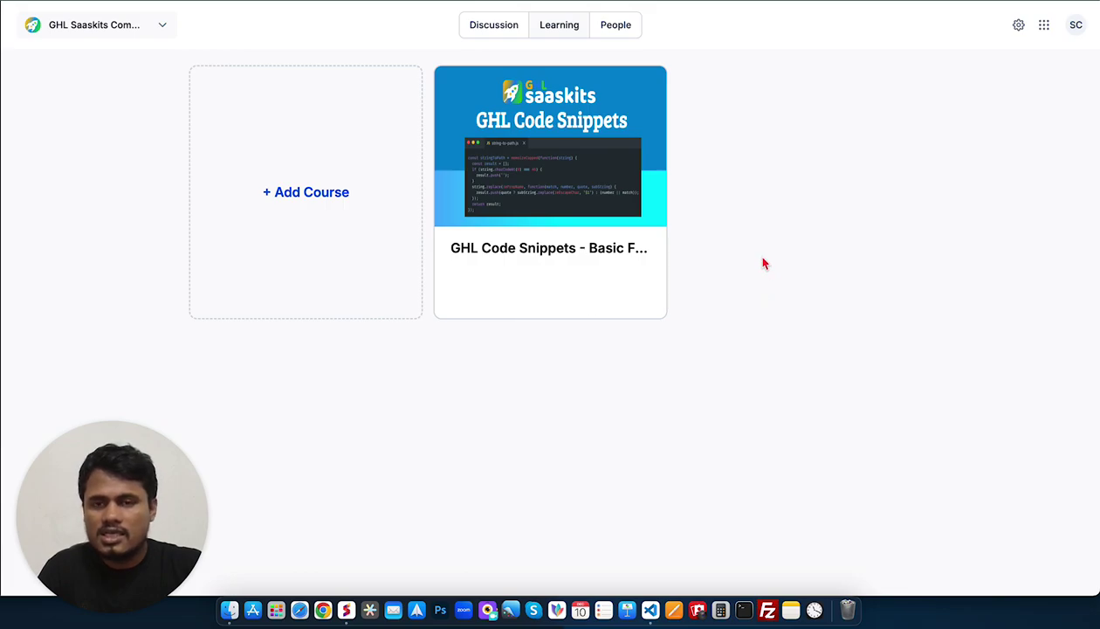
{"action": "left_click", "coordinate": [496, 26]}
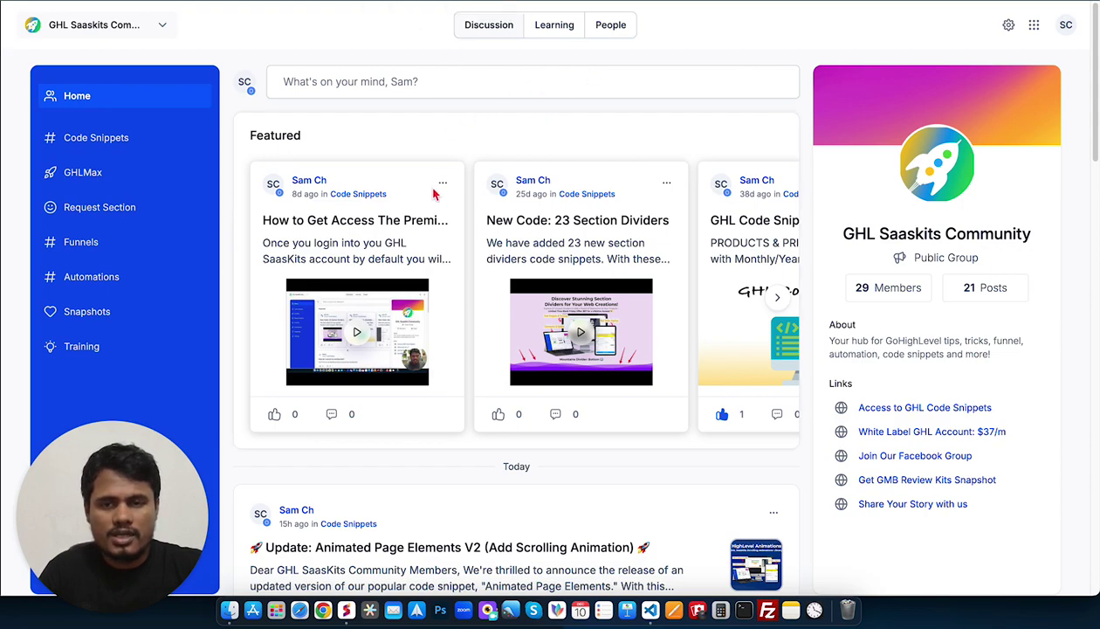
{"action": "scroll", "coordinate": [537, 288], "scroll_direction": "down", "scroll_amount": 5}
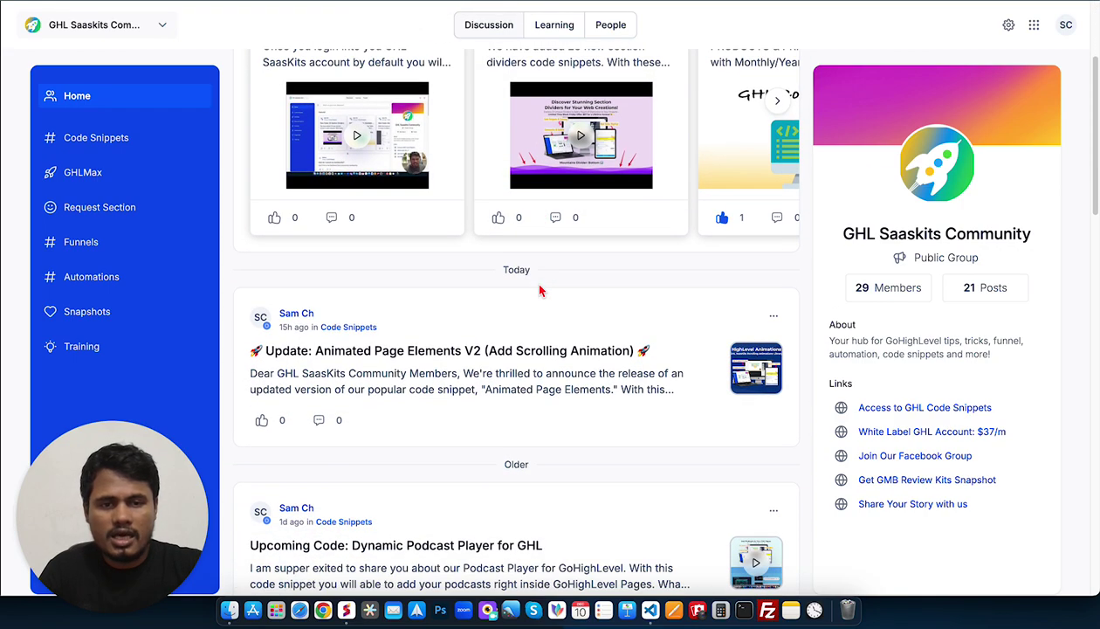
{"action": "scroll", "coordinate": [532, 292], "scroll_direction": "up", "scroll_amount": 5}
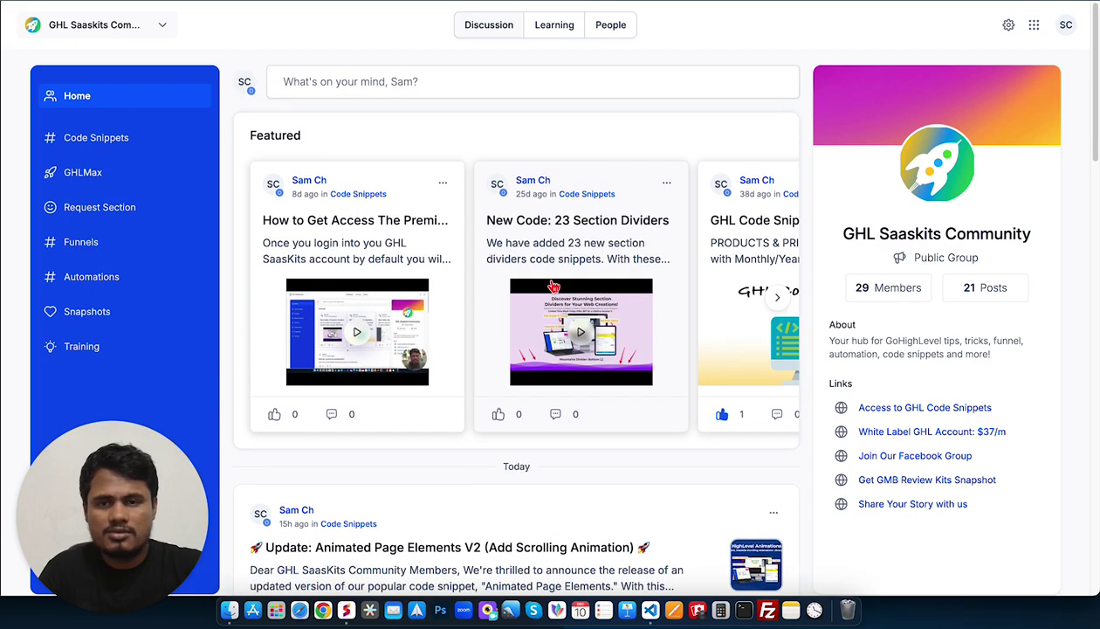